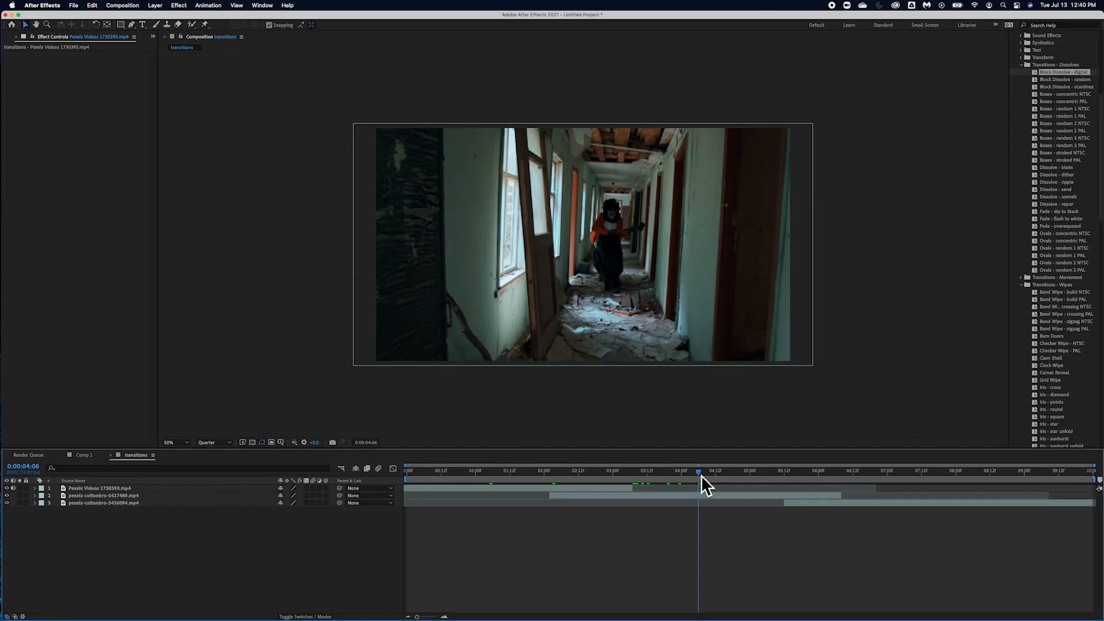
Step: Apply the Block Dissolve - digital preset to the first clip layer and expand its Dissolve Master Control properties in the timeline
click(150, 489)
drag(1035, 71, 119, 491)
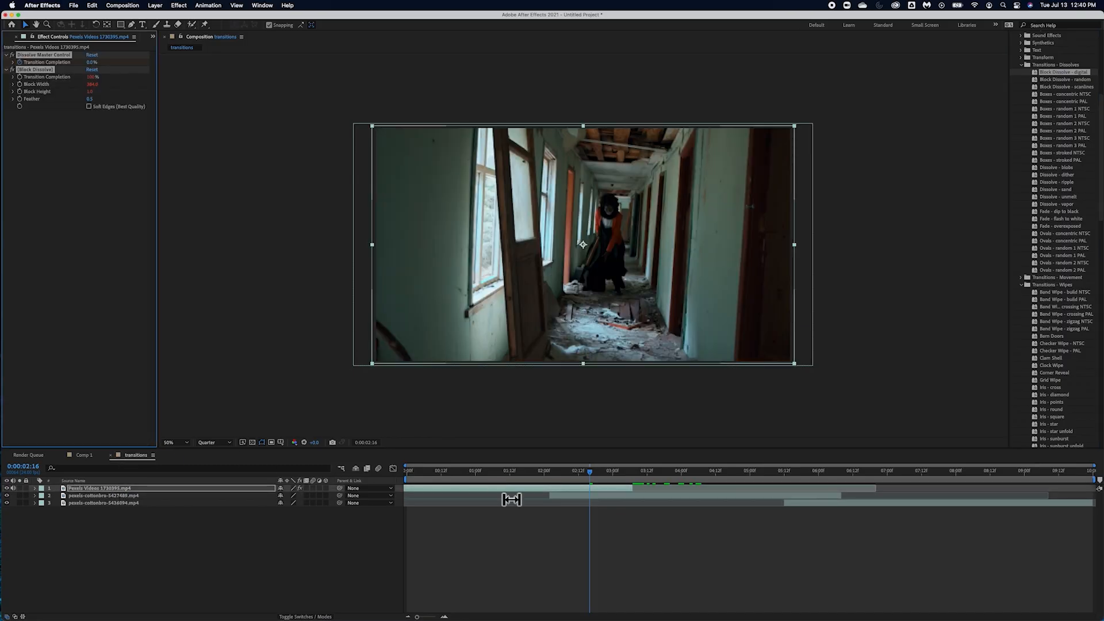
drag(593, 472, 547, 479)
click(35, 488)
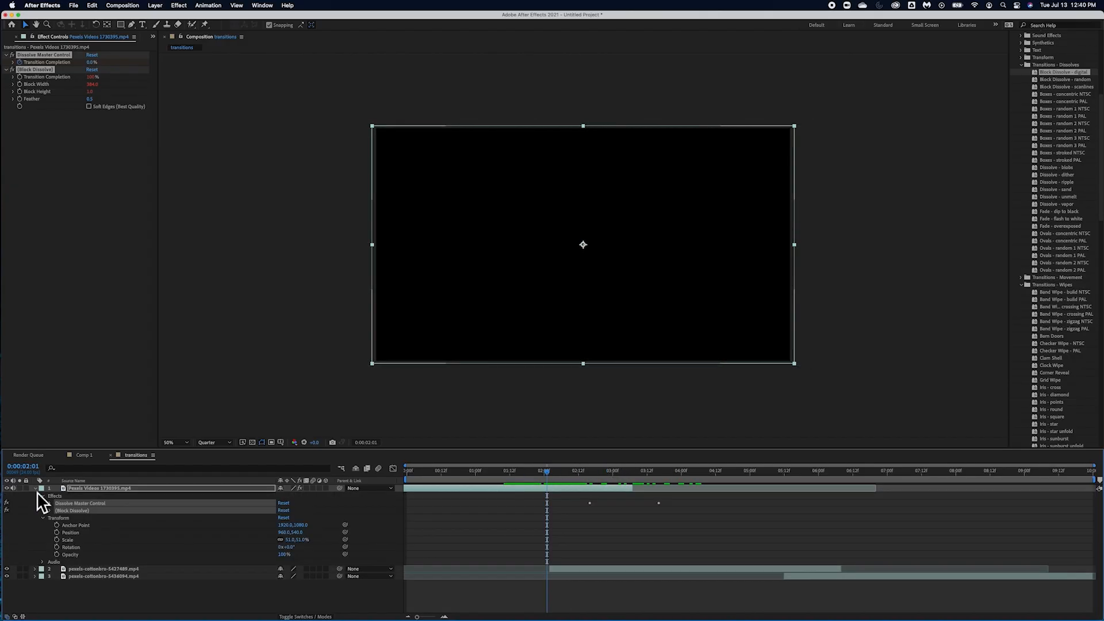
click(51, 510)
Step: Move the first clip's Transition Completion keyframes to about 0:00:02:01 and 0:00:03:04, and preview the dissolve
mouse_move(547, 473)
mouse_down()
mouse_move(626, 478)
mouse_move(545, 478)
mouse_up()
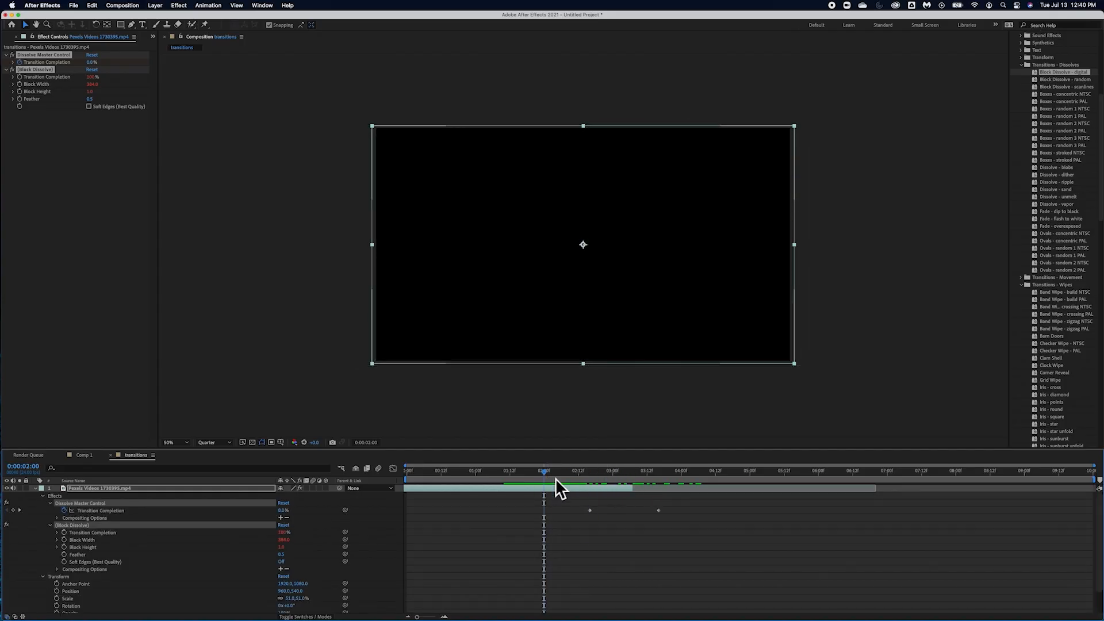
drag(590, 510, 547, 511)
drag(662, 511, 630, 512)
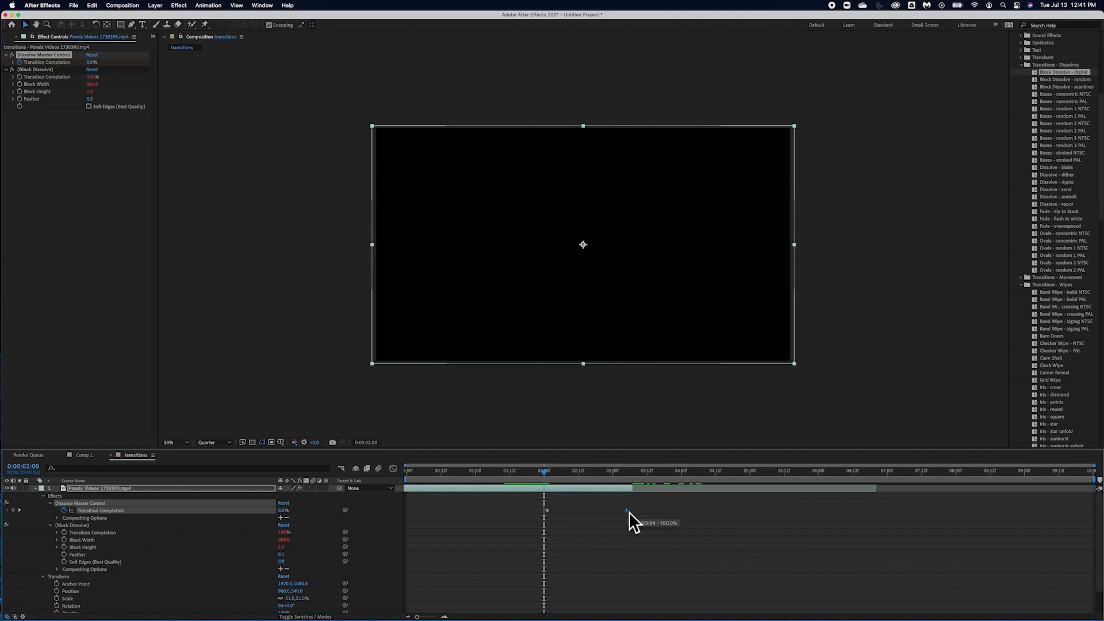
click(543, 473)
drag(547, 482, 581, 481)
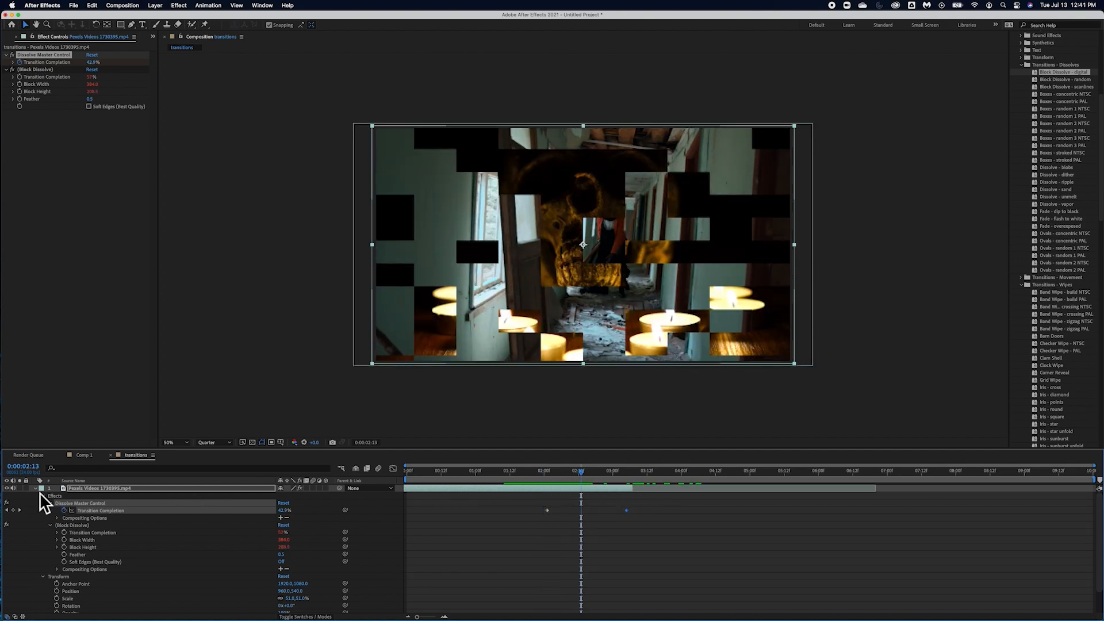
Step: Remove the Block Dissolve effects from the first clip layer
click(36, 488)
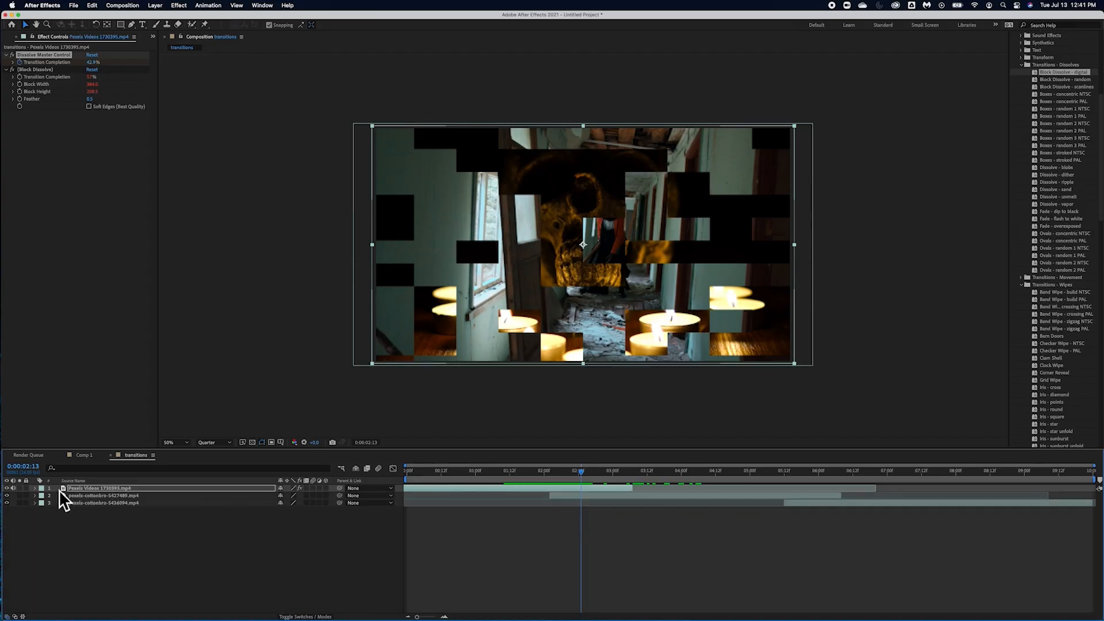
click(36, 488)
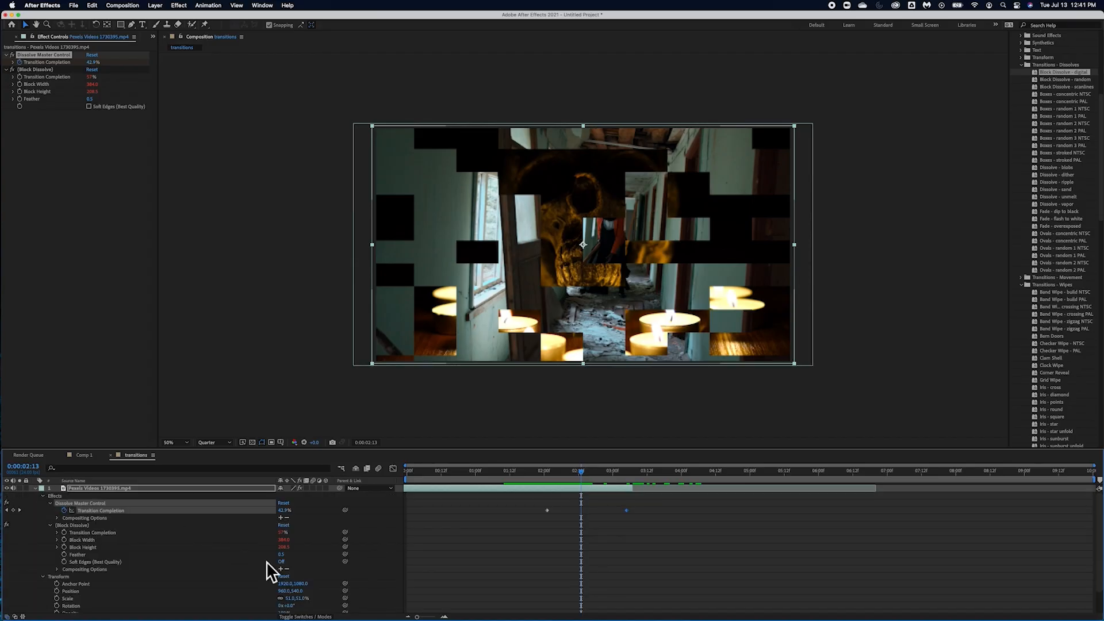
key(super+shift+e)
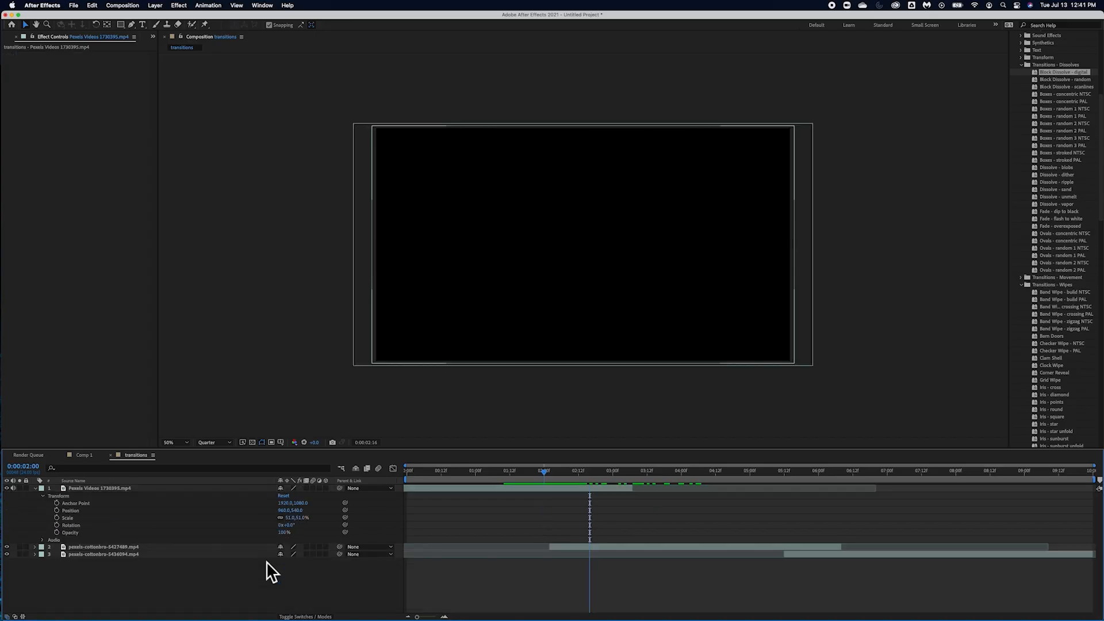
Step: Try the Block Dissolve - digital preset on the second clip layer at 0:00:02:04, and undo it
click(124, 548)
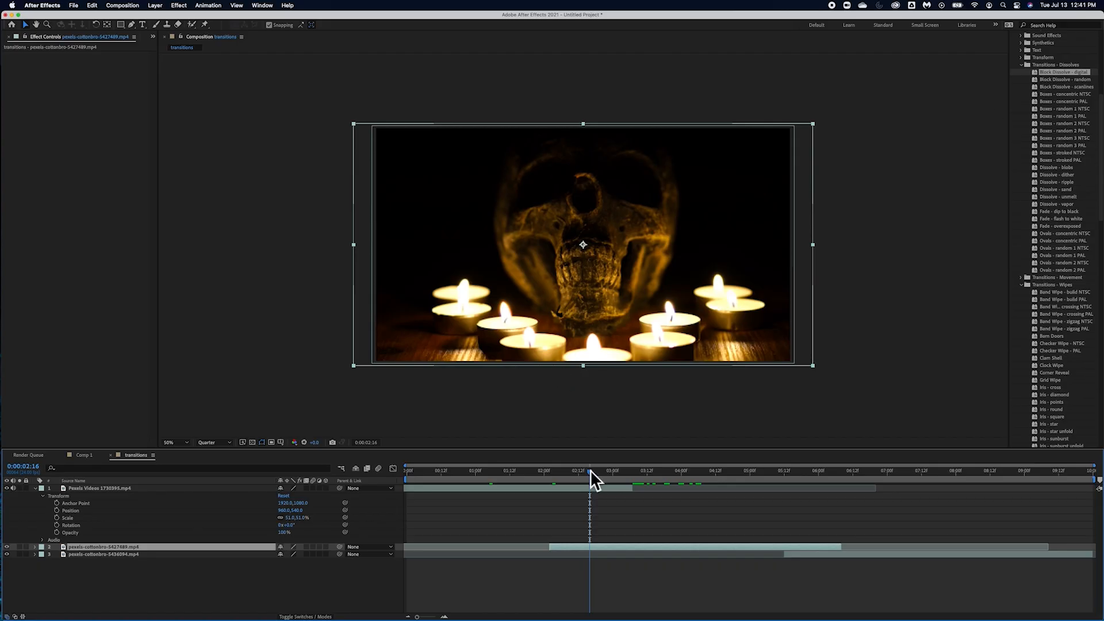
drag(593, 474, 560, 475)
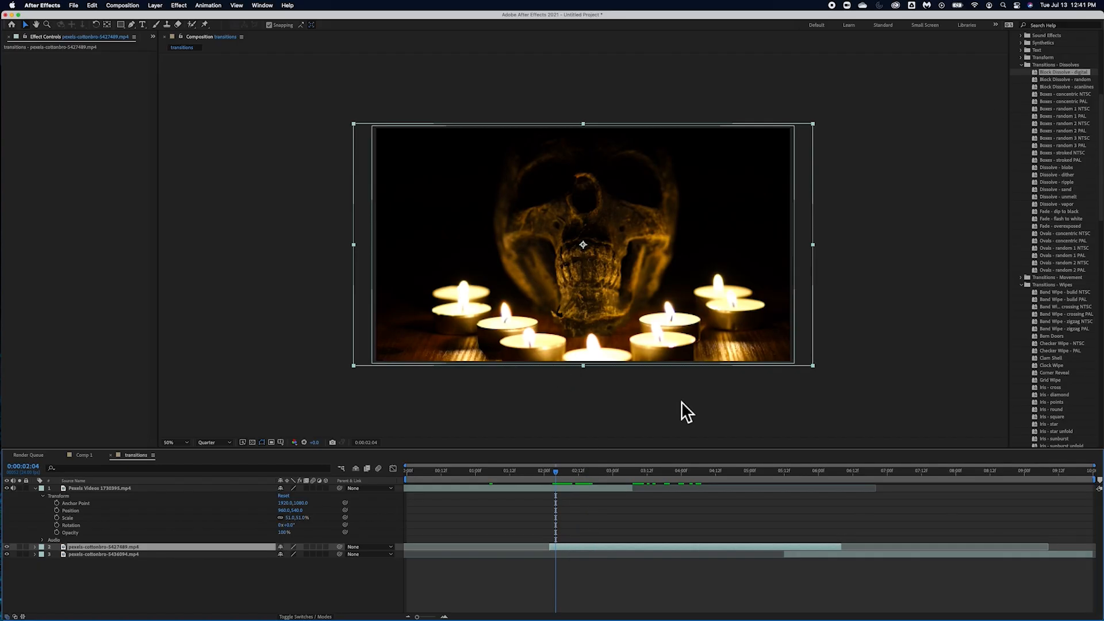
drag(1036, 76, 145, 547)
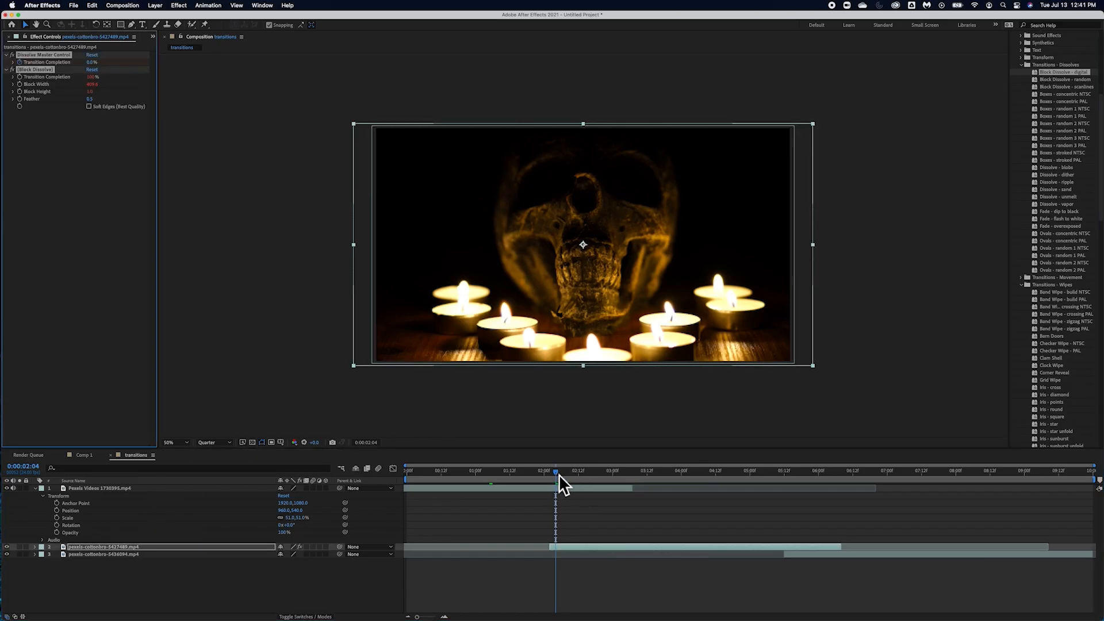
drag(558, 484, 463, 506)
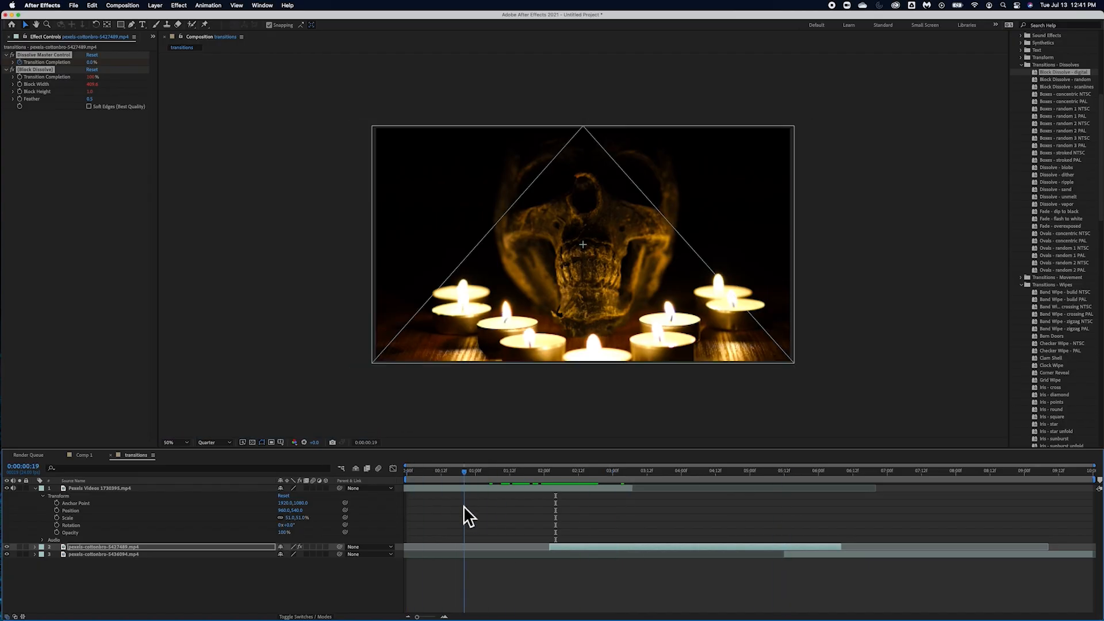
click(35, 547)
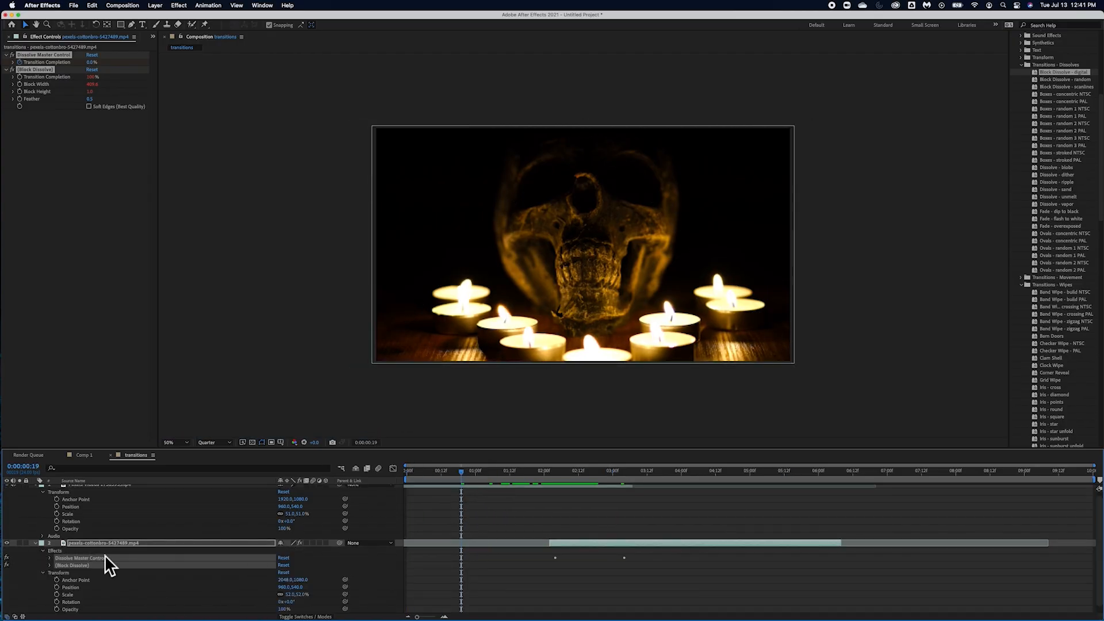
key(super+z)
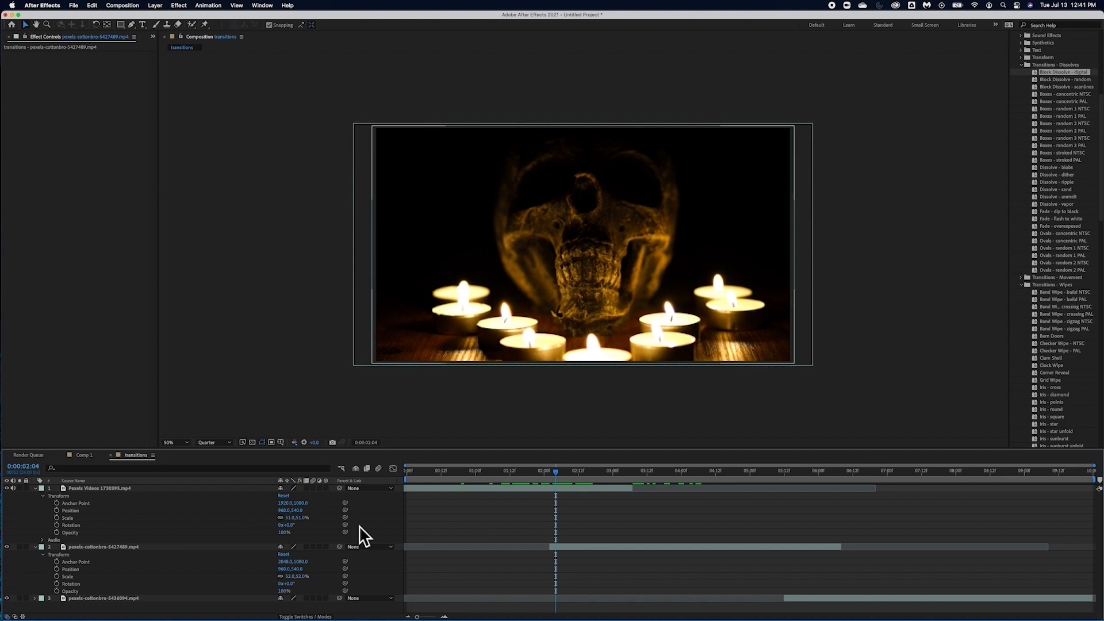
Step: Return to the start of the timeline and collapse the properties of the first two clip layers
key(Home)
mouse_move(407, 509)
mouse_down()
mouse_move(649, 507)
mouse_move(449, 508)
mouse_move(406, 521)
mouse_up()
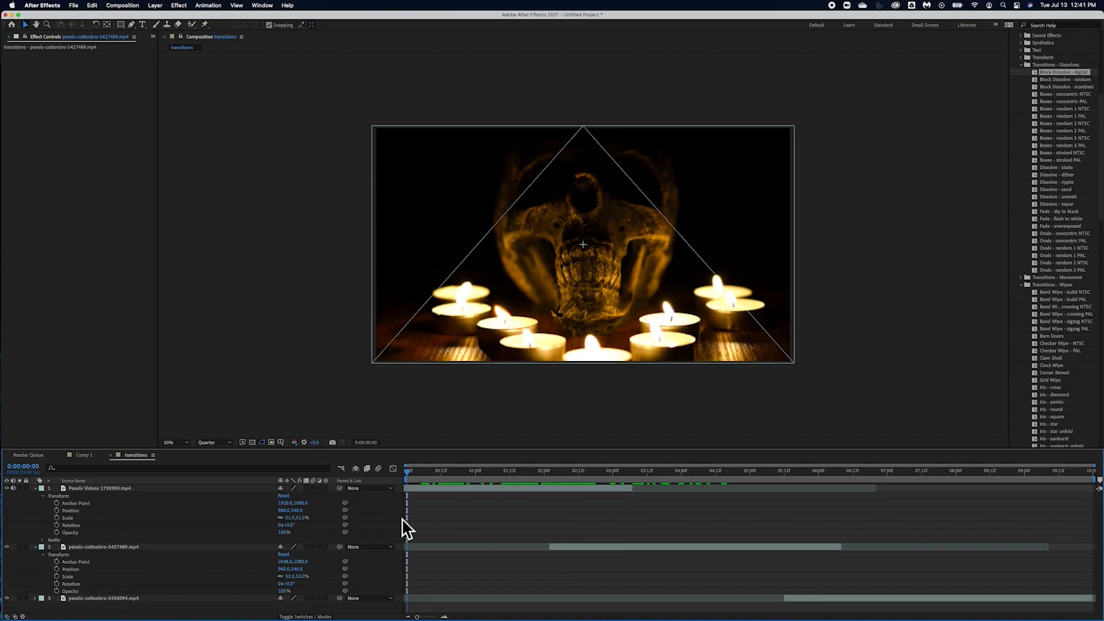
click(35, 488)
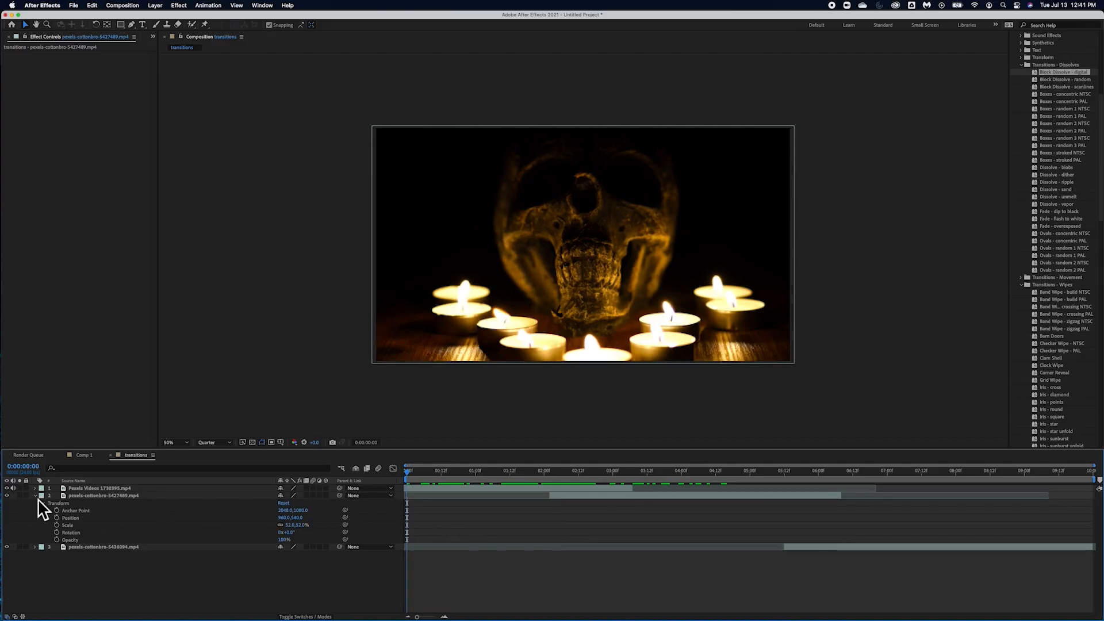
click(36, 496)
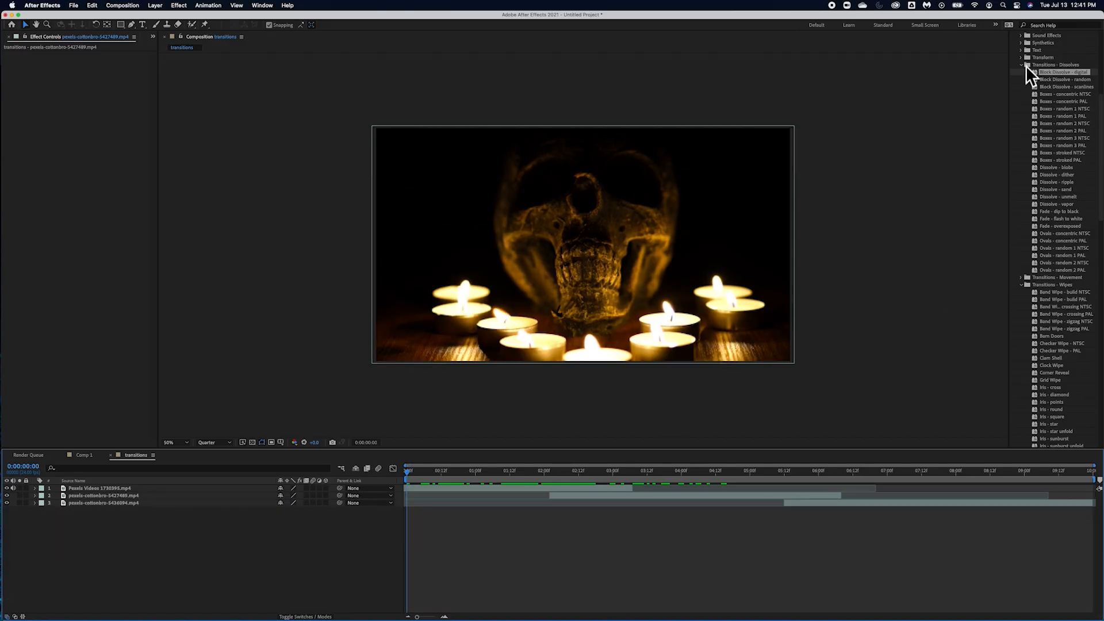
Step: Collapse the Transitions - Dissolves, Transitions - Wipes and Animation Presets folders in the effects list
click(1026, 65)
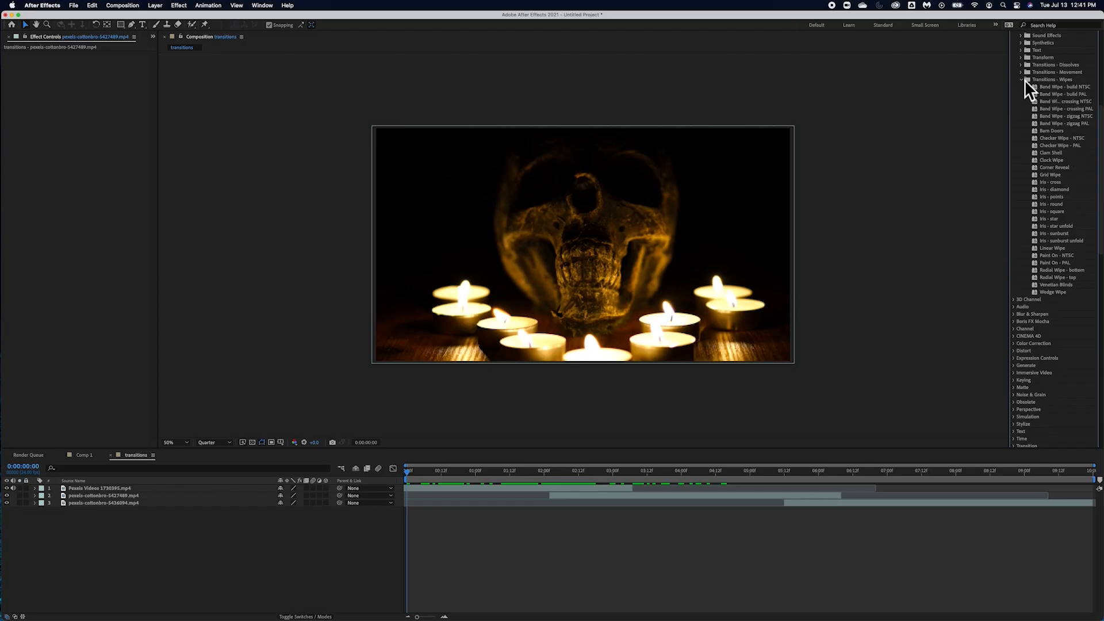
click(1022, 80)
scroll(1033, 209, up, 5)
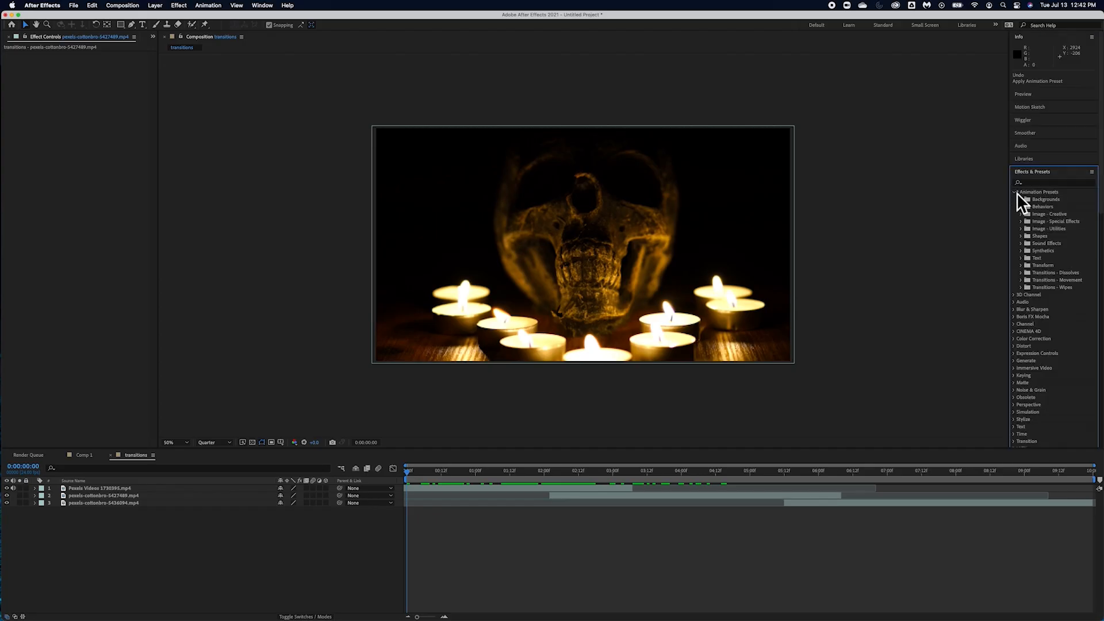
click(1016, 192)
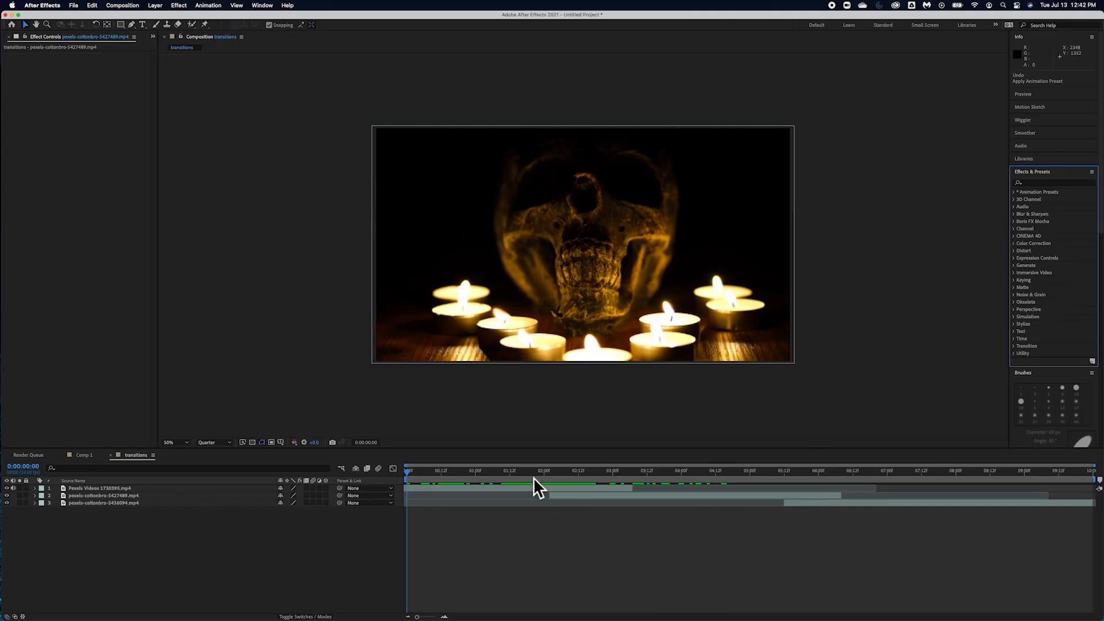
Step: Go to 0:00:02:04 in the timeline and look through the Perspective, Simulation, Generate and Distort effect categories
drag(409, 475, 560, 512)
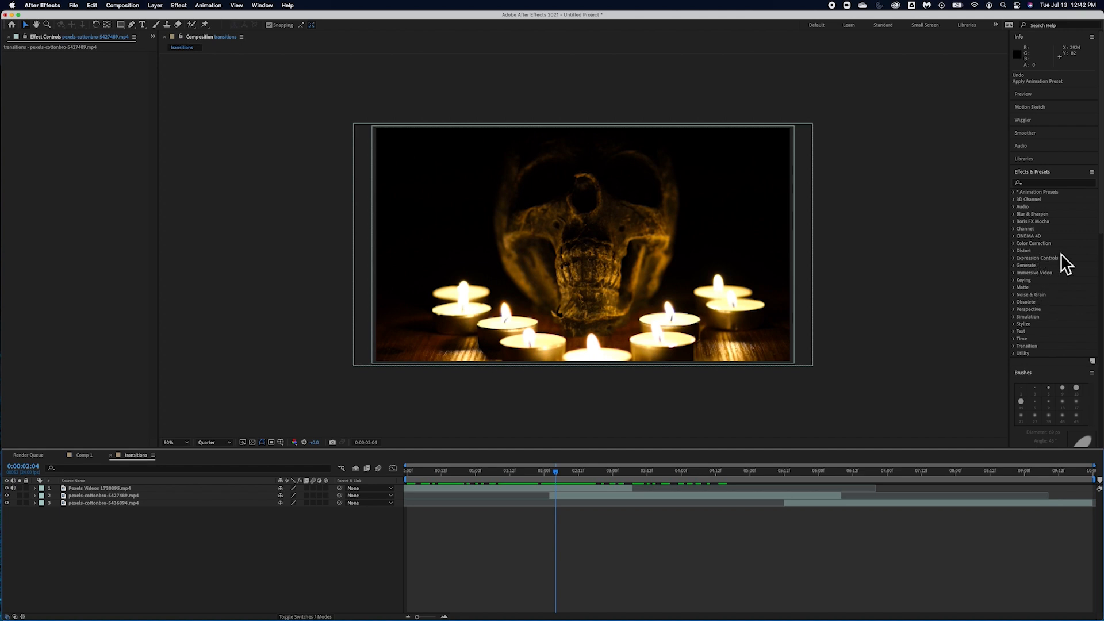
click(1016, 310)
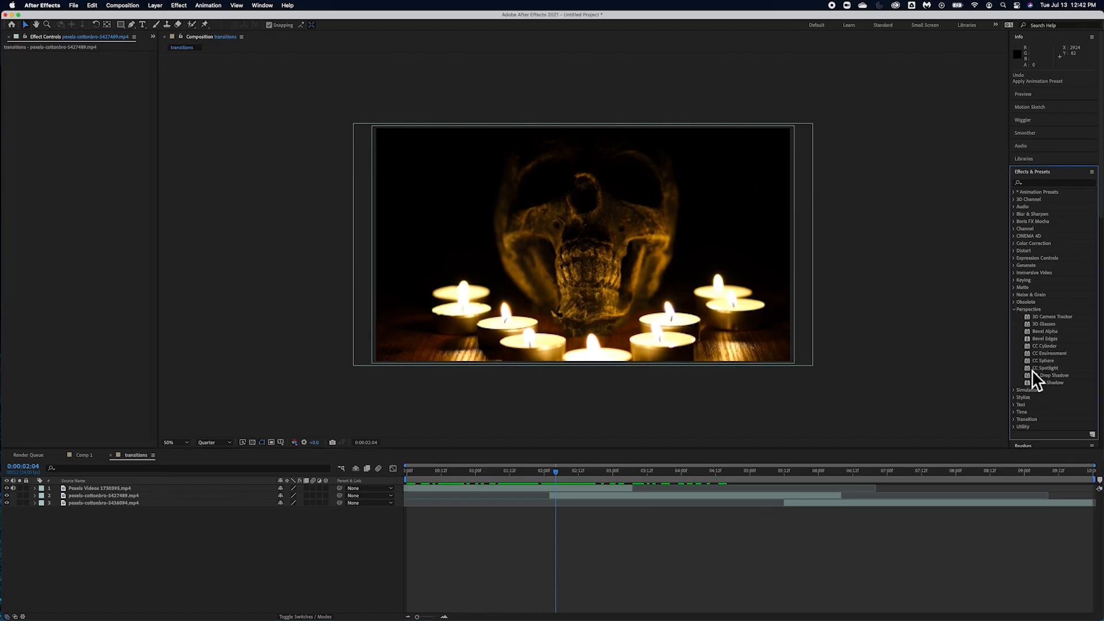
click(1017, 391)
scroll(1057, 357, down, 3)
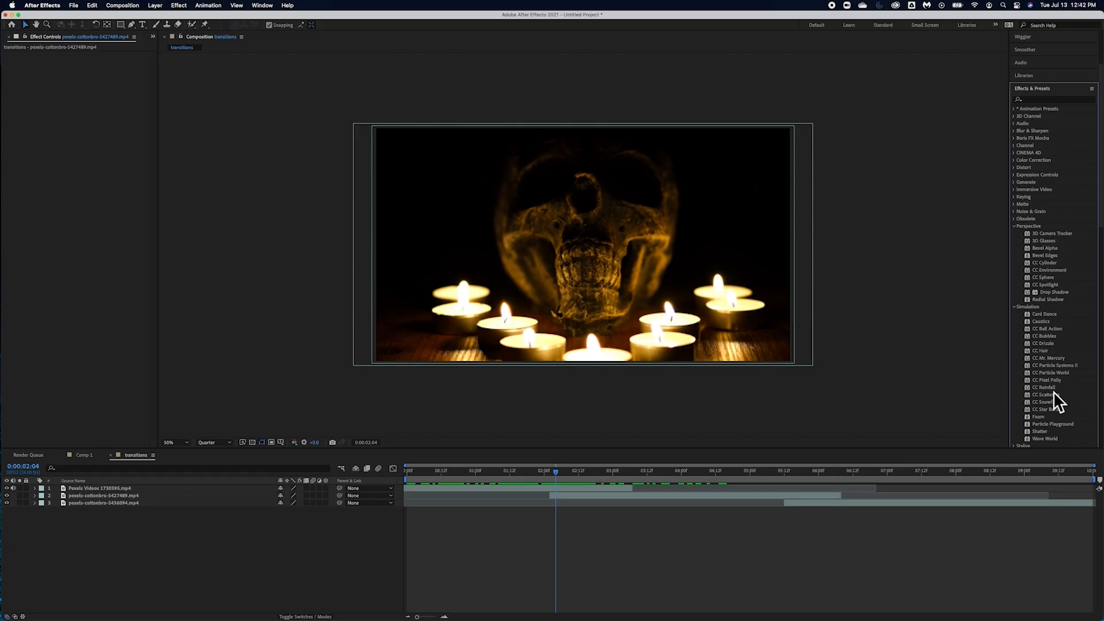
scroll(1016, 163, up, 2)
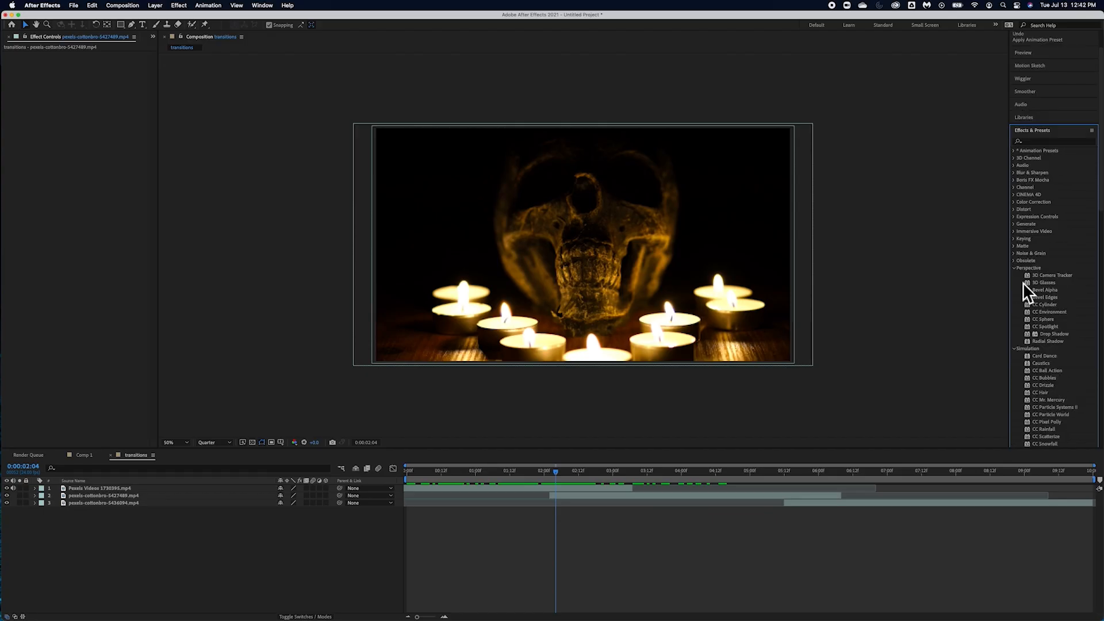
click(1015, 224)
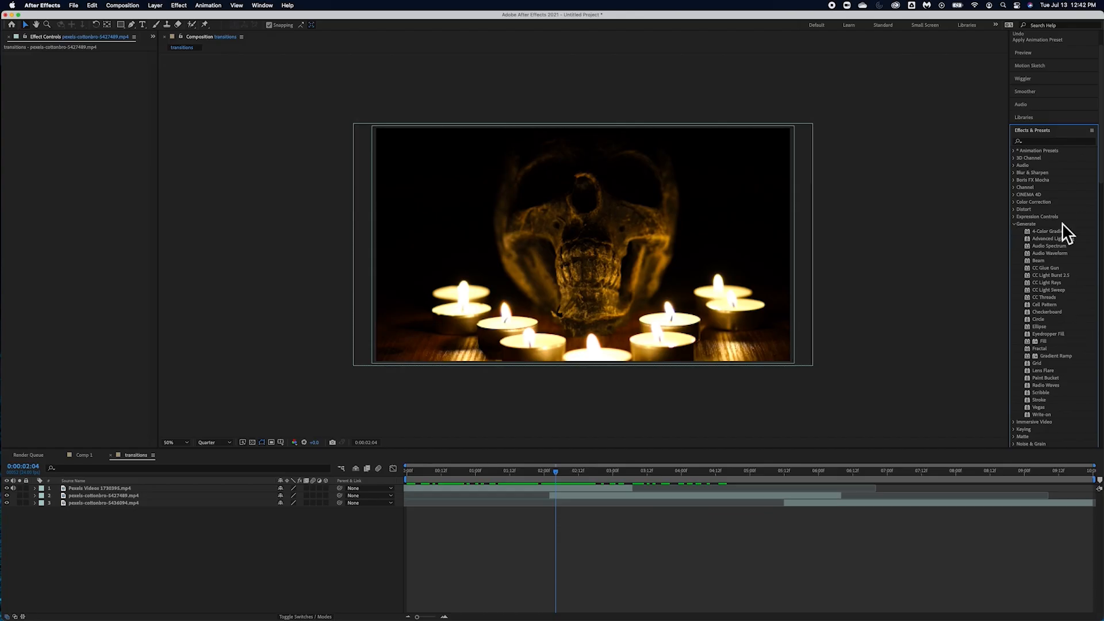
click(1017, 210)
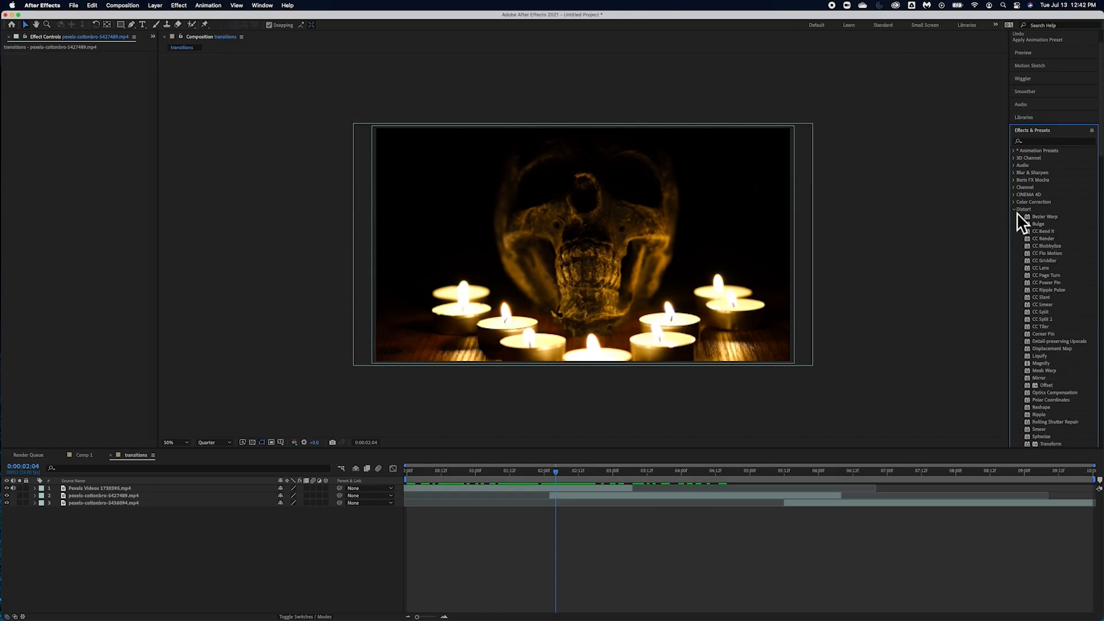
Step: Search the effects for "burn" and clear the search to show the full list again
click(1048, 142)
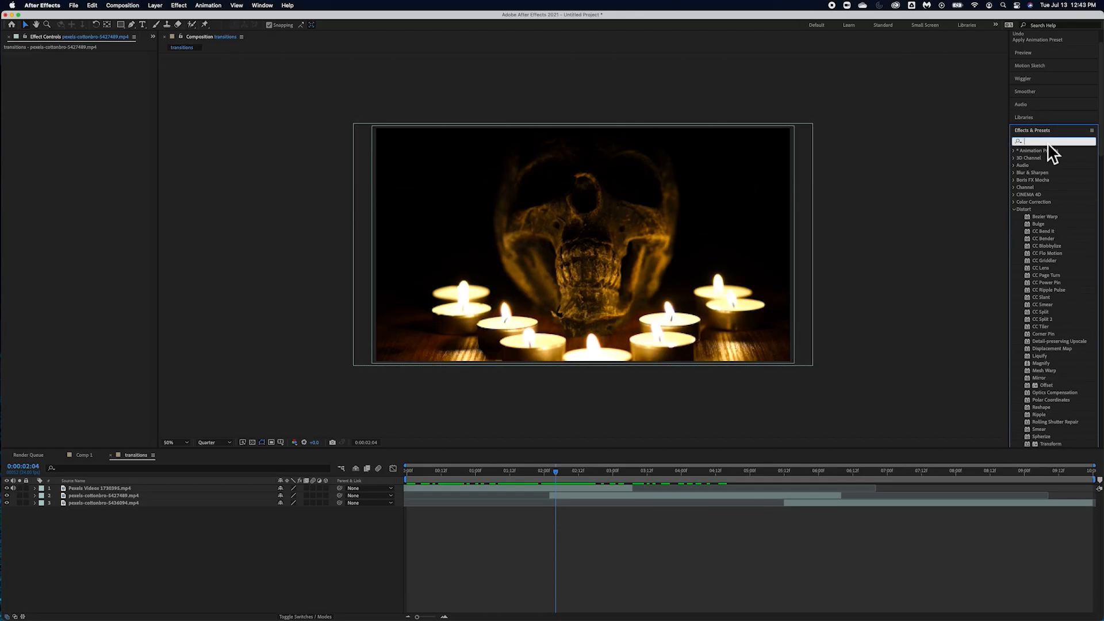
text(burn)
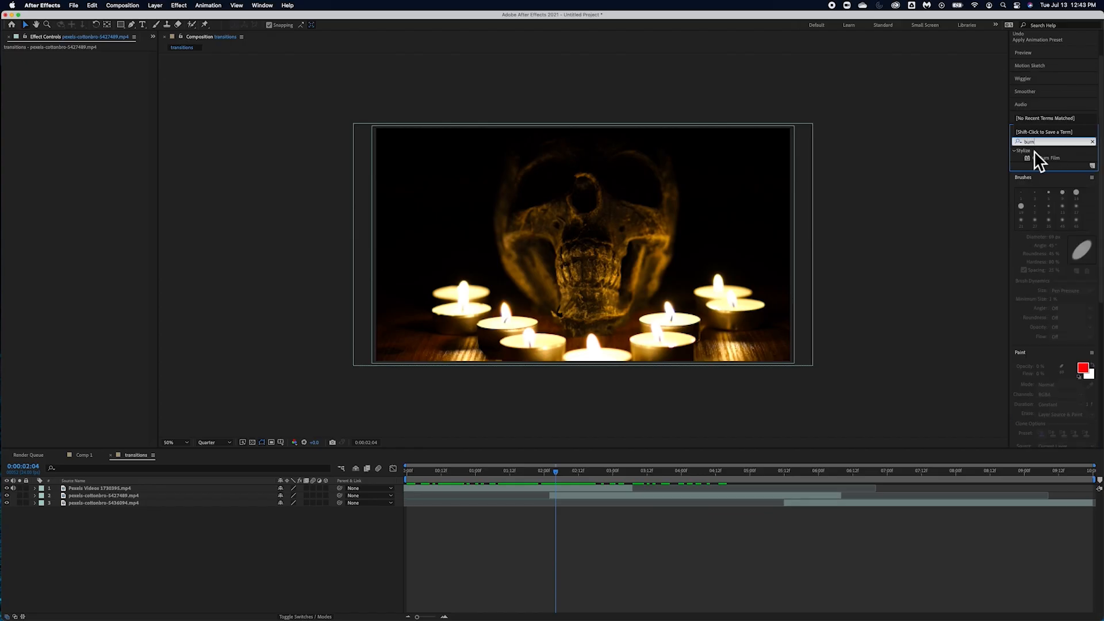
click(1044, 159)
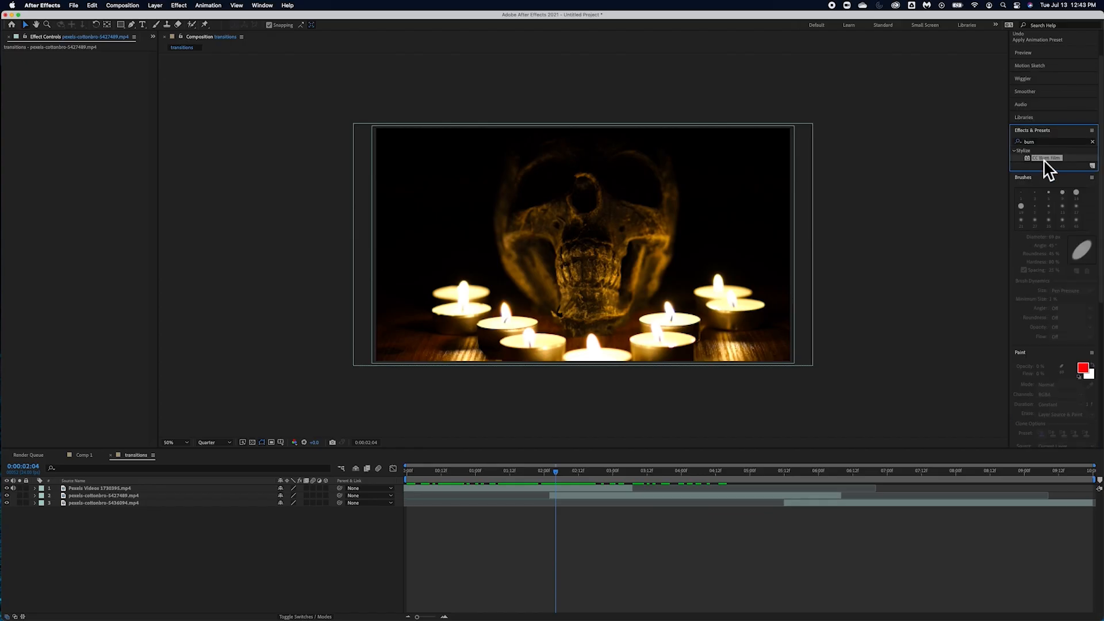
click(1015, 152)
click(1092, 145)
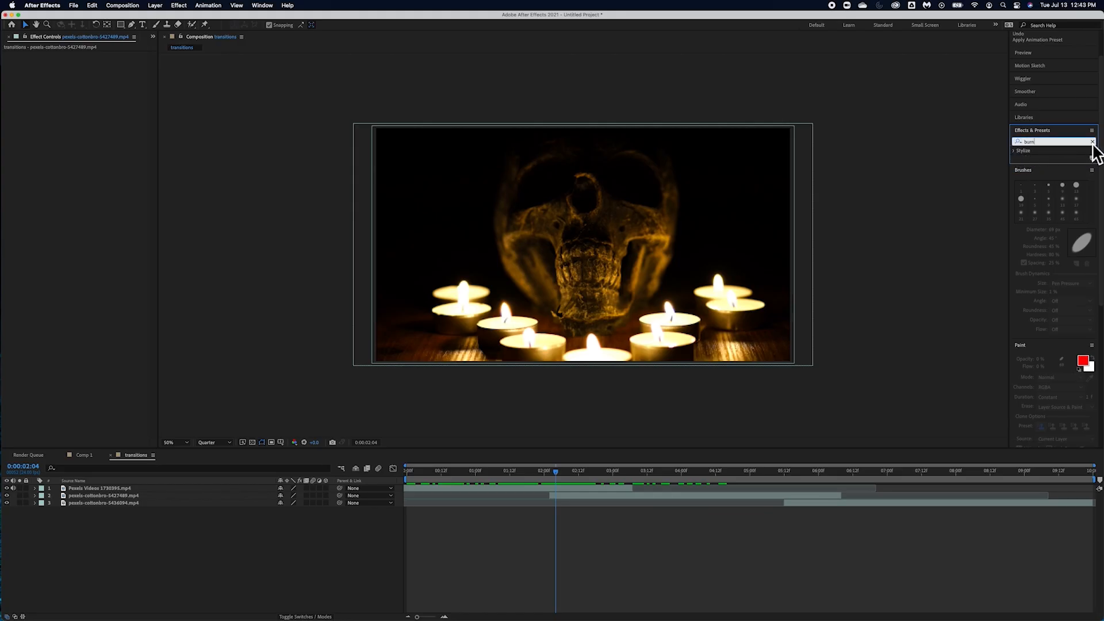
click(1092, 142)
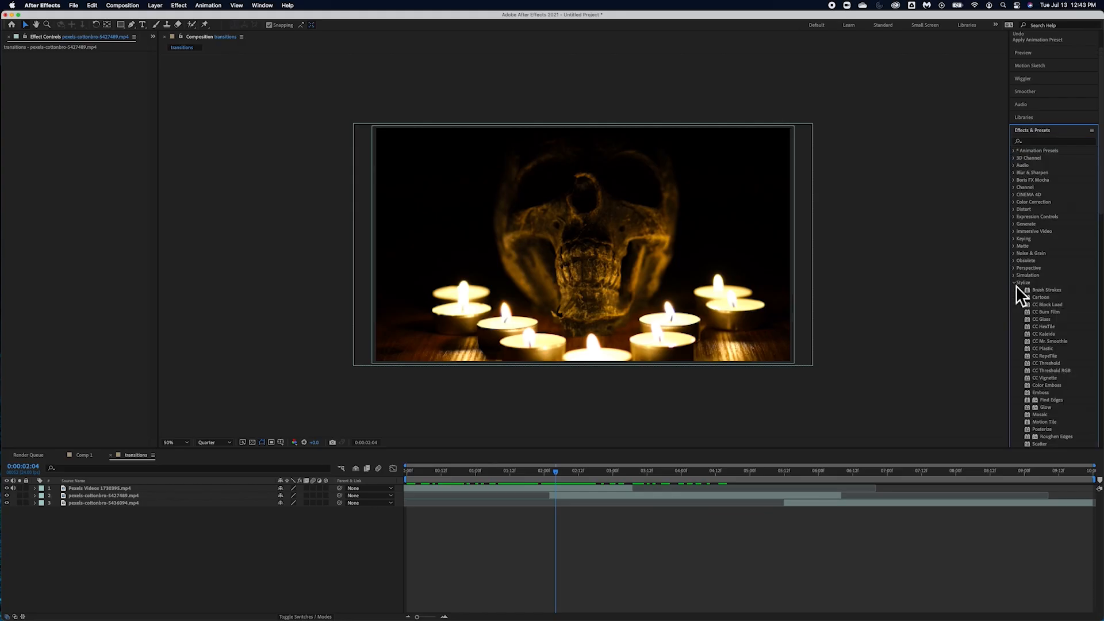
Step: Apply the CC Burn Film effect from Stylize to the first clip layer and expand its properties in the timeline
scroll(1041, 249, down, 4)
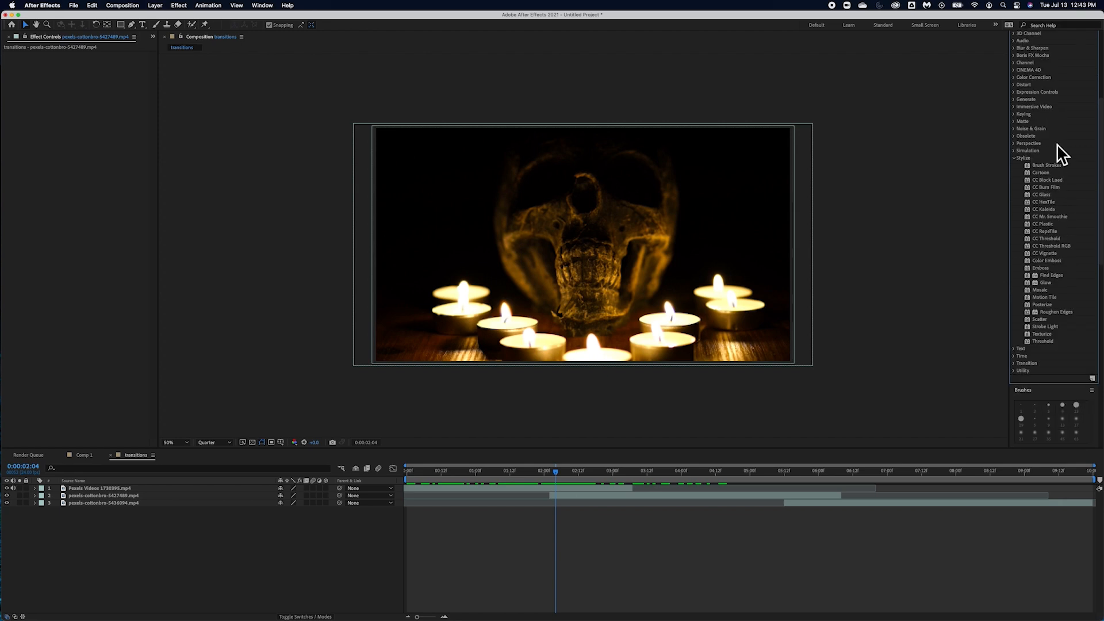
click(1045, 189)
drag(115, 547, 110, 489)
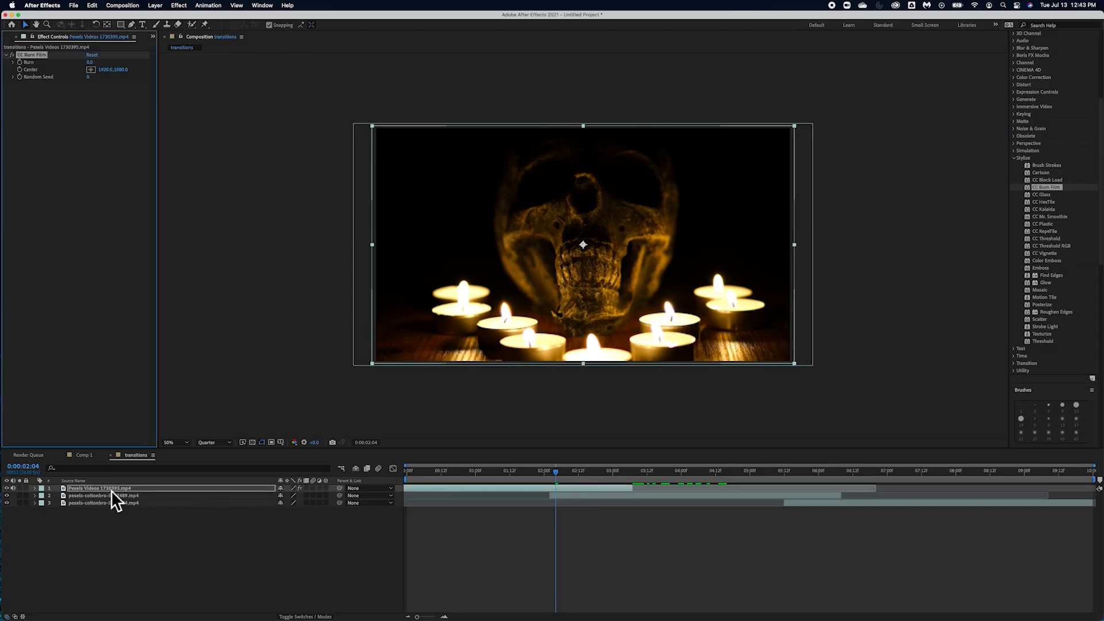
click(37, 489)
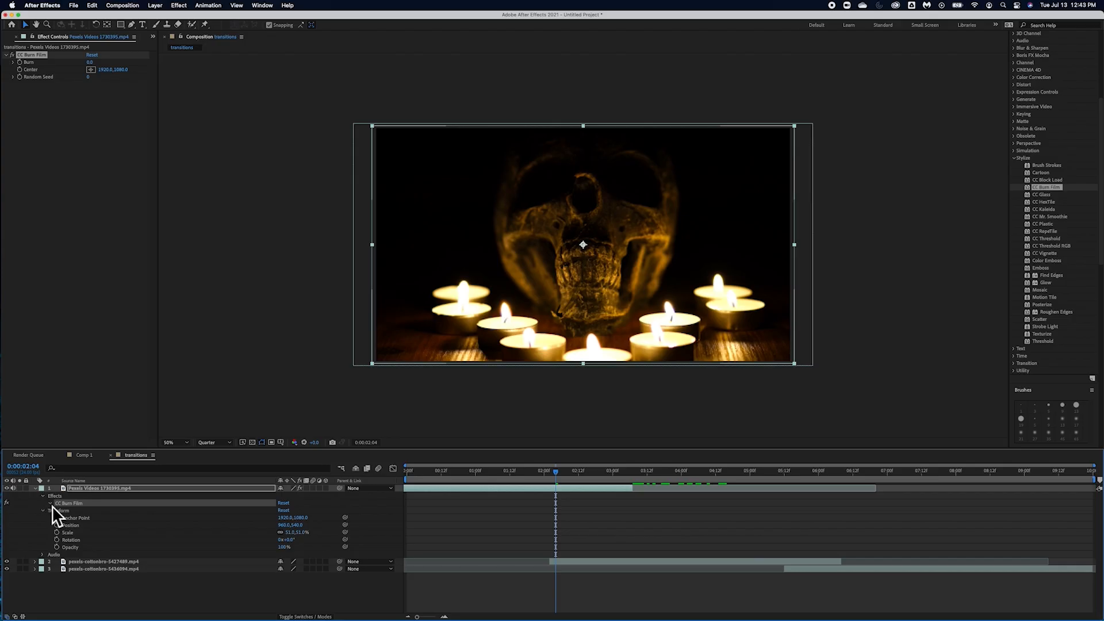
click(51, 505)
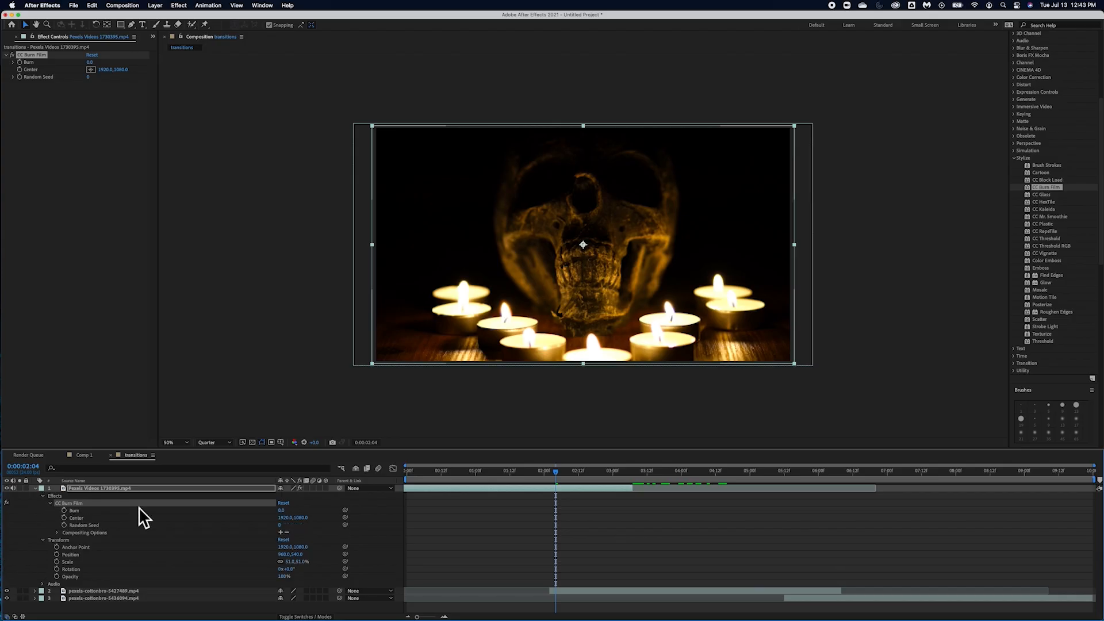
Step: Animate the CC Burn Film Burn from 0 at 0:00:02:07 to 100 at 0:00:03:06 and check the result at 0:00:02:20
mouse_move(558, 477)
mouse_down()
mouse_move(655, 481)
mouse_move(565, 479)
mouse_up()
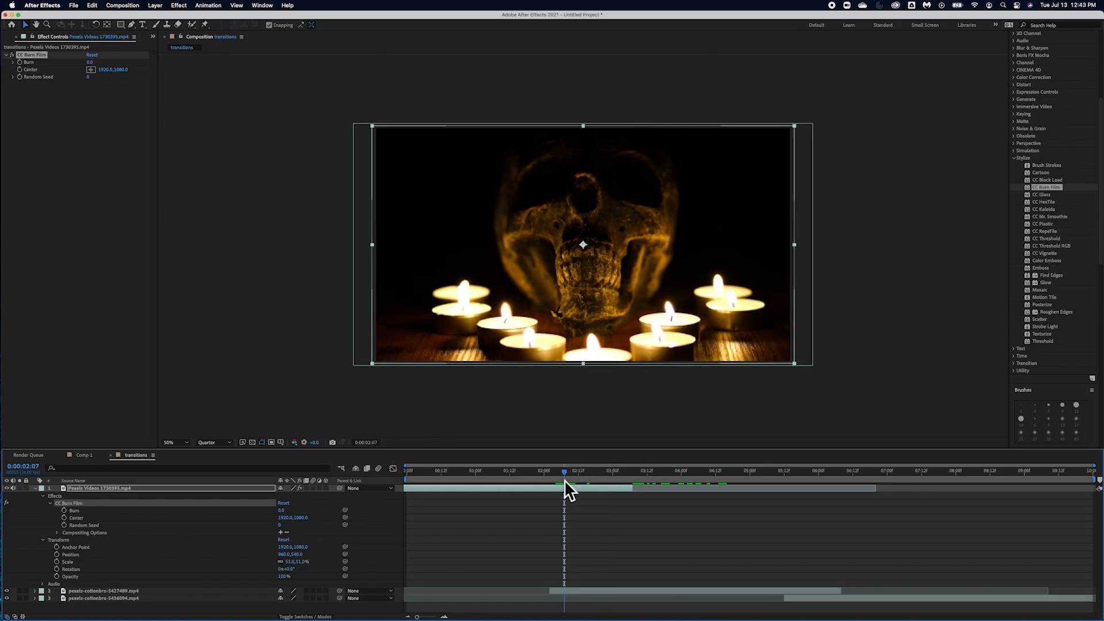
click(65, 511)
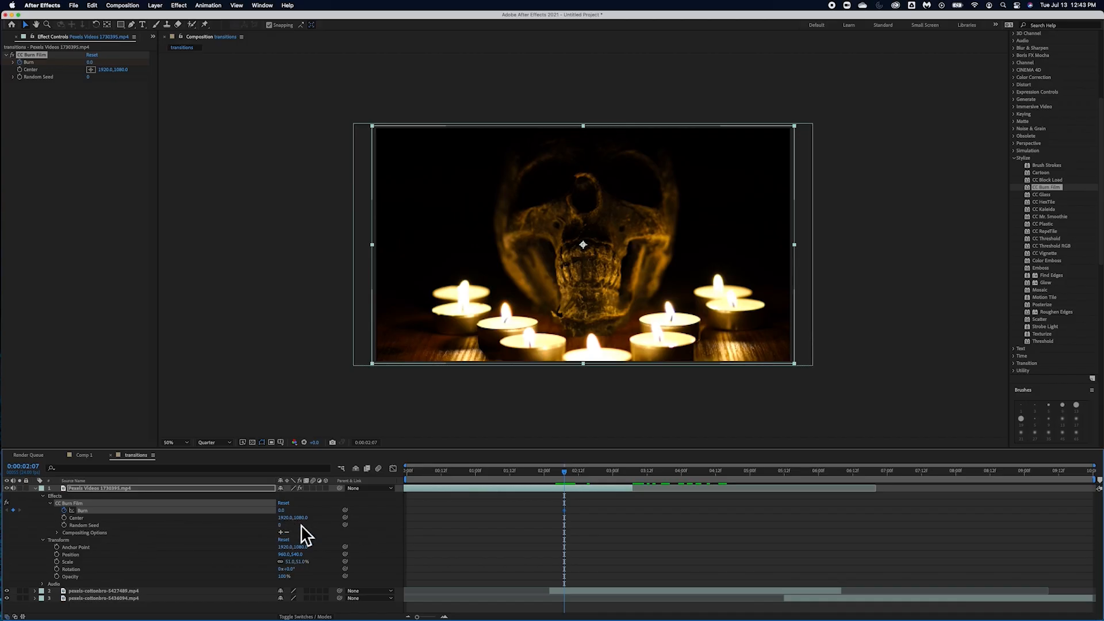
drag(566, 475, 631, 475)
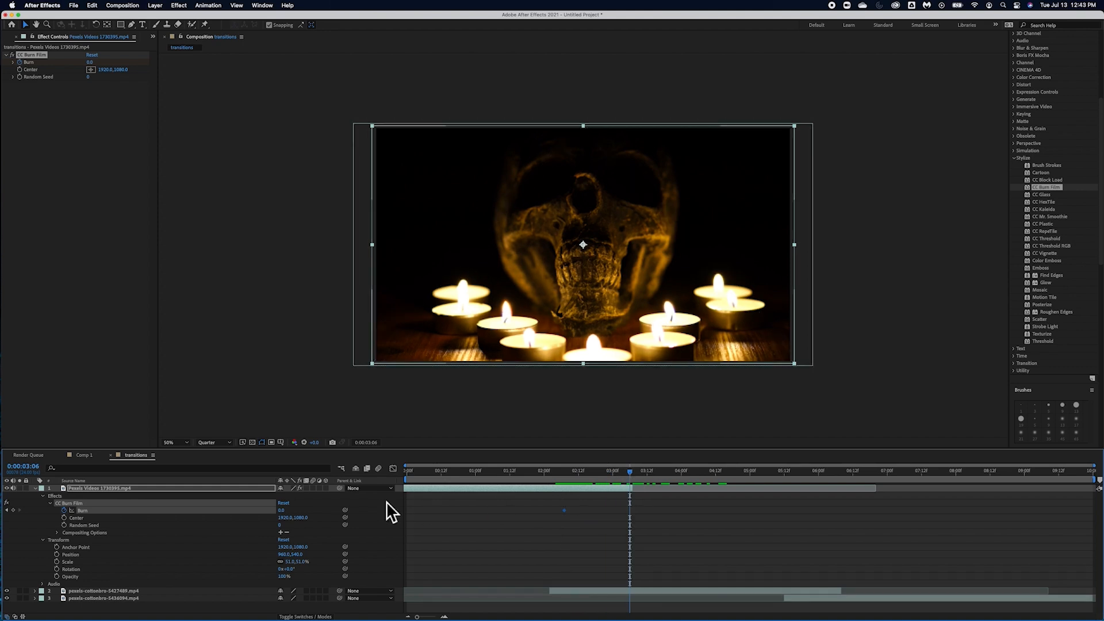
drag(288, 510, 349, 508)
mouse_move(634, 474)
mouse_down()
mouse_move(549, 477)
mouse_move(634, 474)
mouse_move(601, 477)
mouse_up()
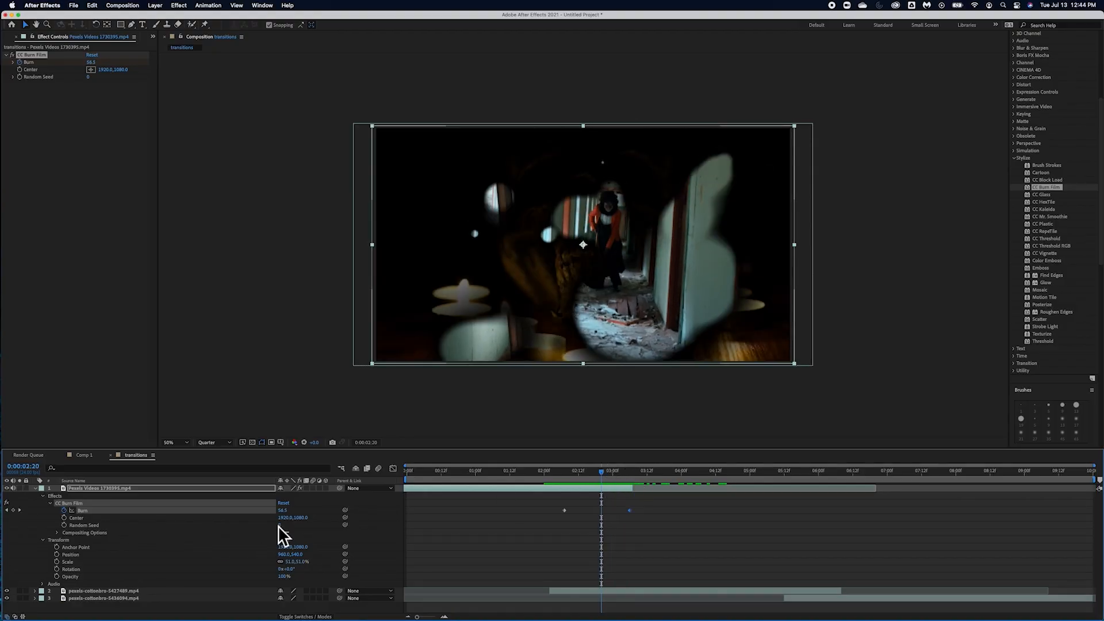
Step: Try a Random Seed of 470, then set it to 100 and keyframe it at 0:00:02:07
drag(286, 527, 299, 526)
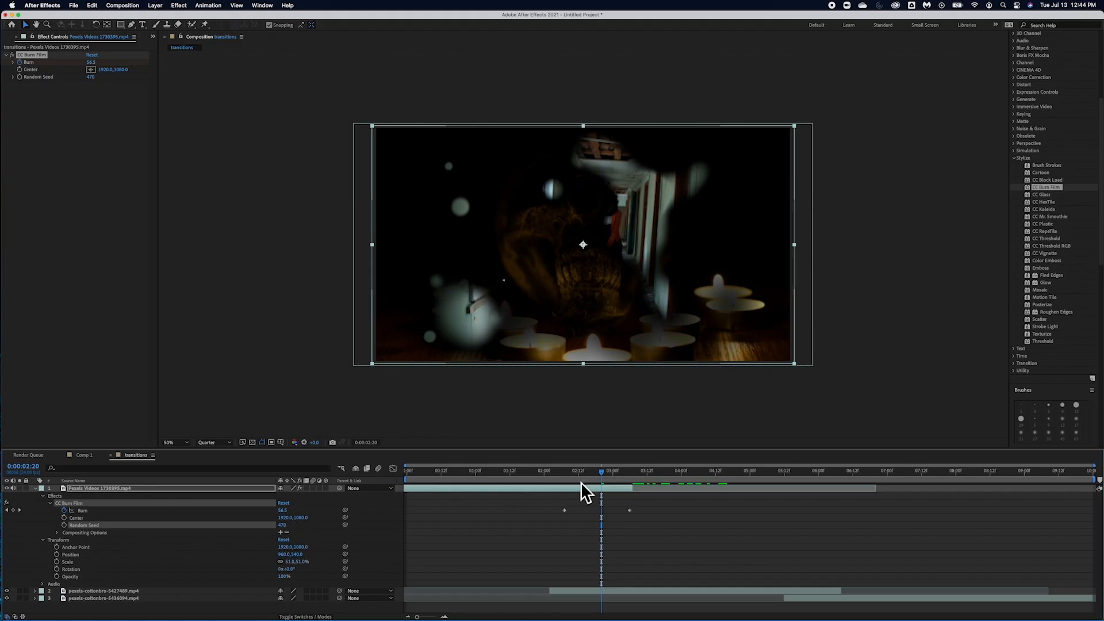
drag(603, 474, 554, 475)
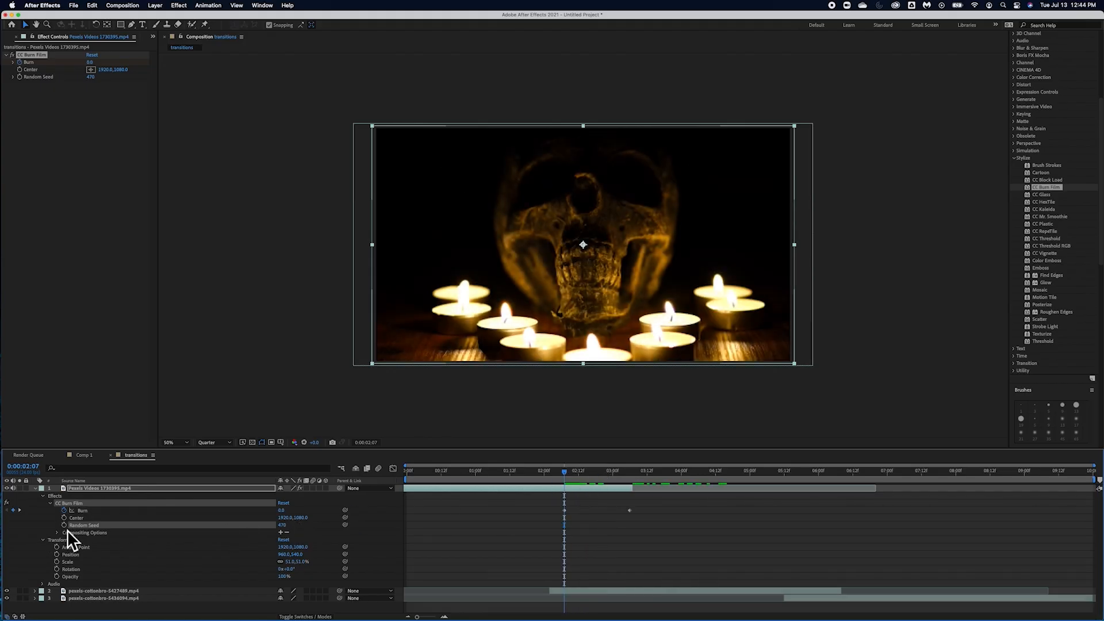
click(283, 526)
text(100)
key(Return)
click(527, 527)
click(66, 526)
Step: Set Random Seed to 670 at 0:00:03:06 and scrub back to 0:00:02:07 to check the burn
drag(567, 472, 602, 475)
drag(607, 475, 630, 476)
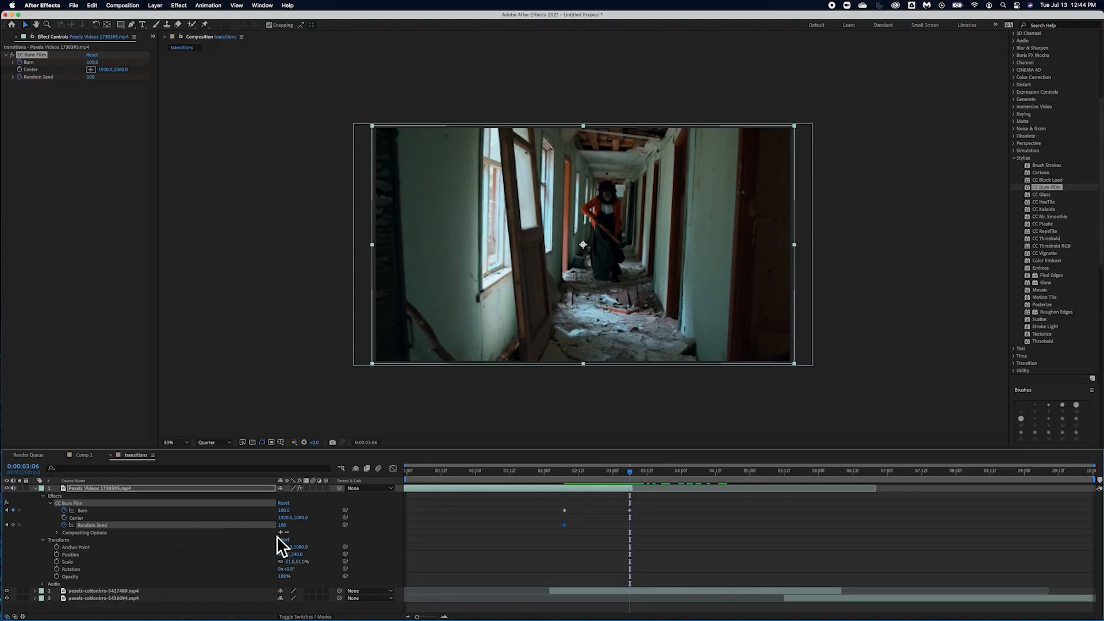
drag(283, 525, 314, 532)
drag(633, 471, 566, 467)
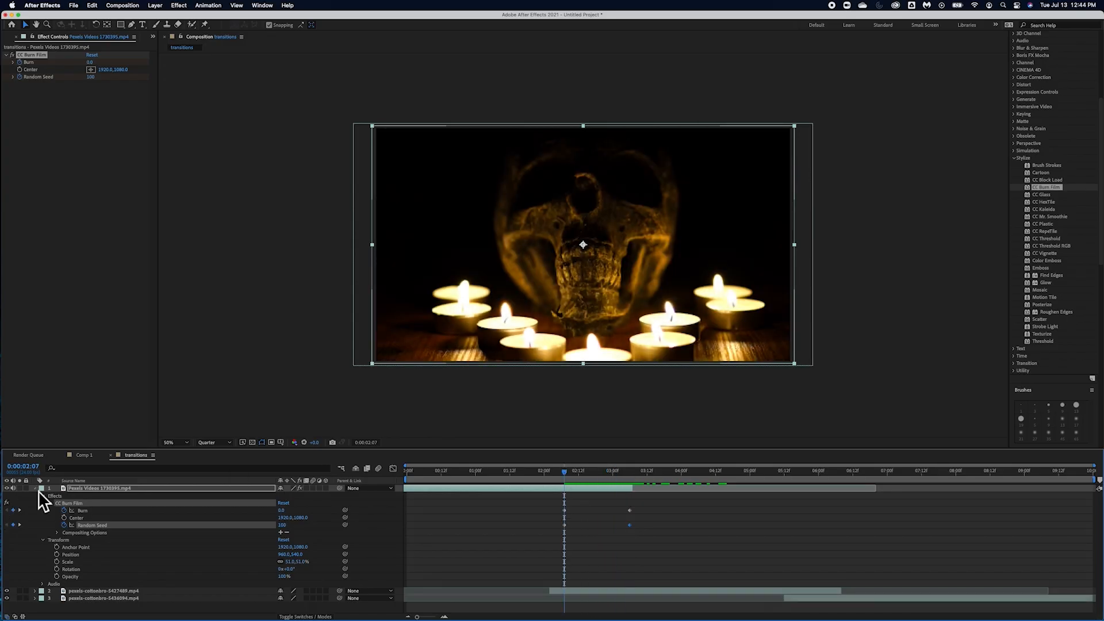
Step: Collapse the first clip layer, go to 0:00:05:07 in the timeline and select the second clip layer
click(37, 489)
click(83, 496)
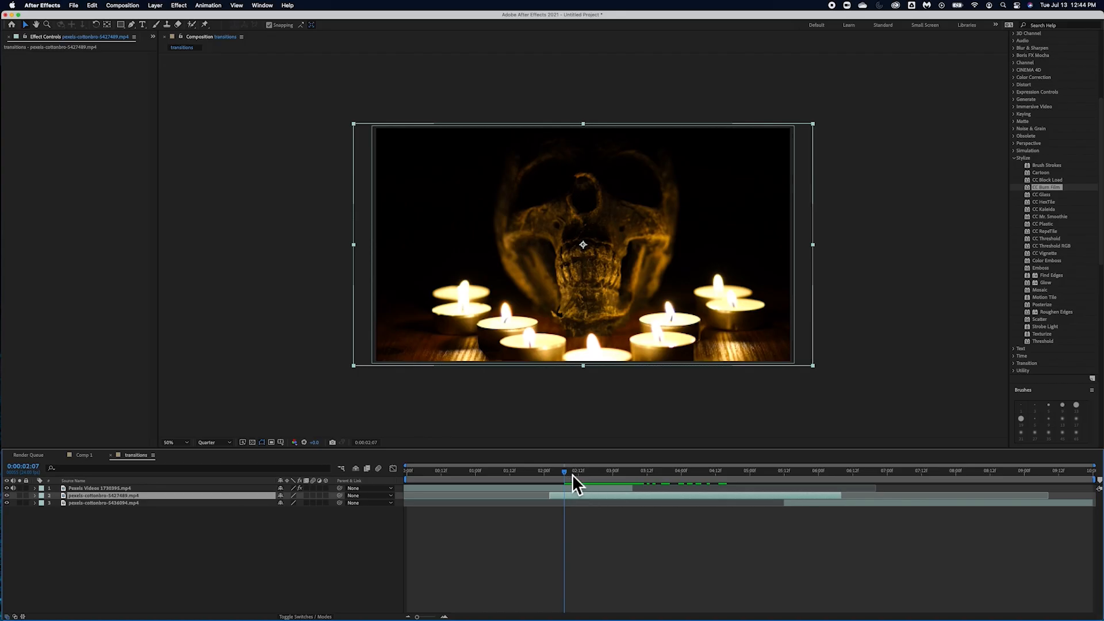
drag(568, 474, 785, 483)
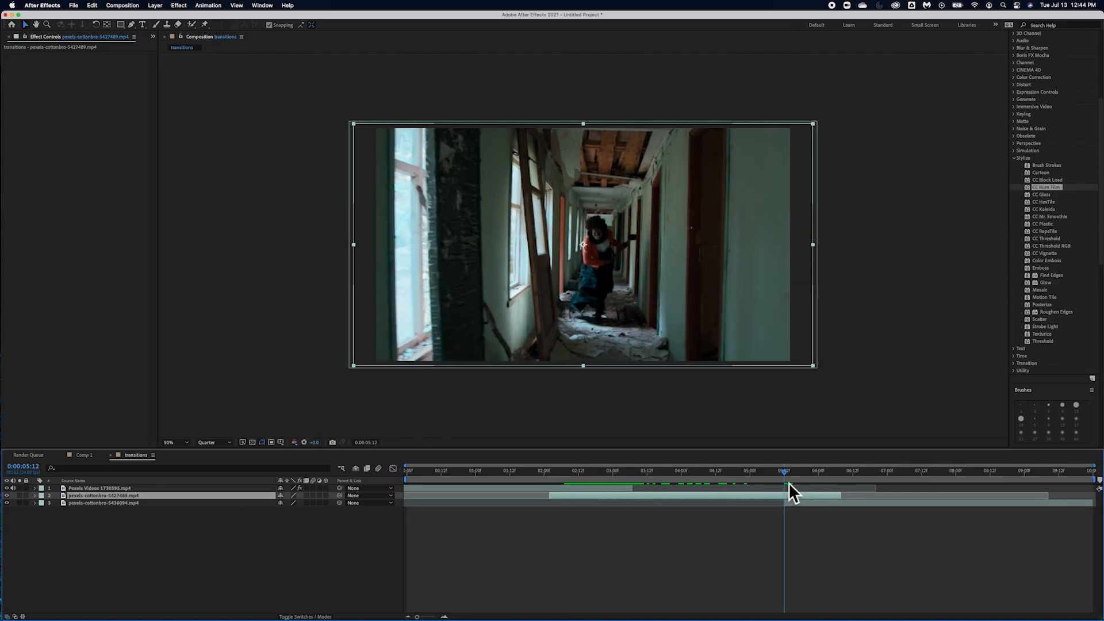
drag(789, 482, 772, 481)
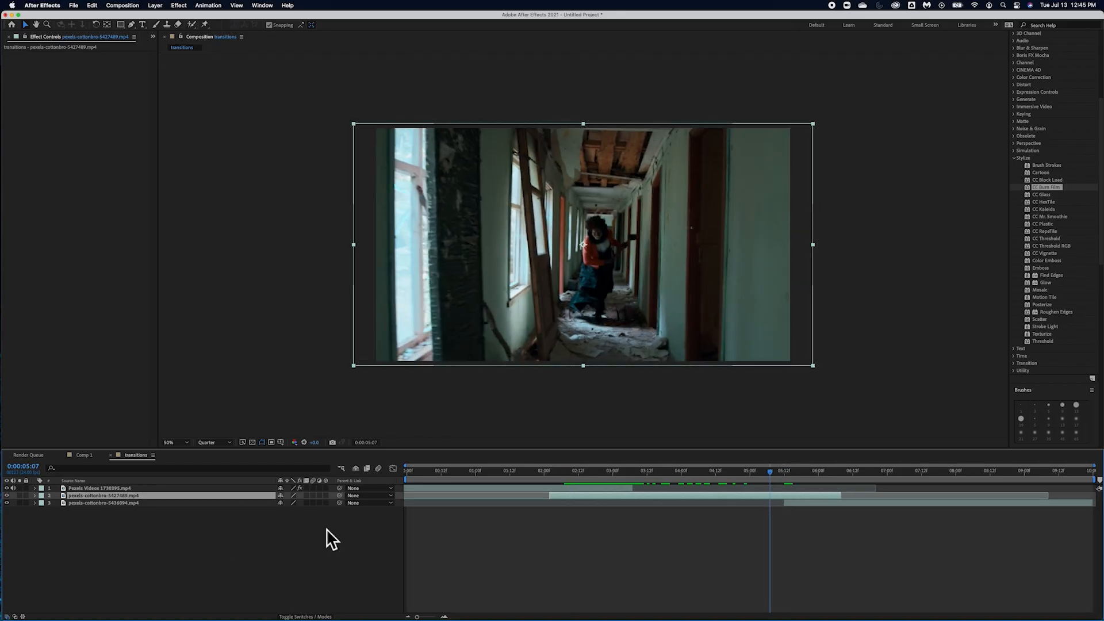
click(216, 544)
click(84, 496)
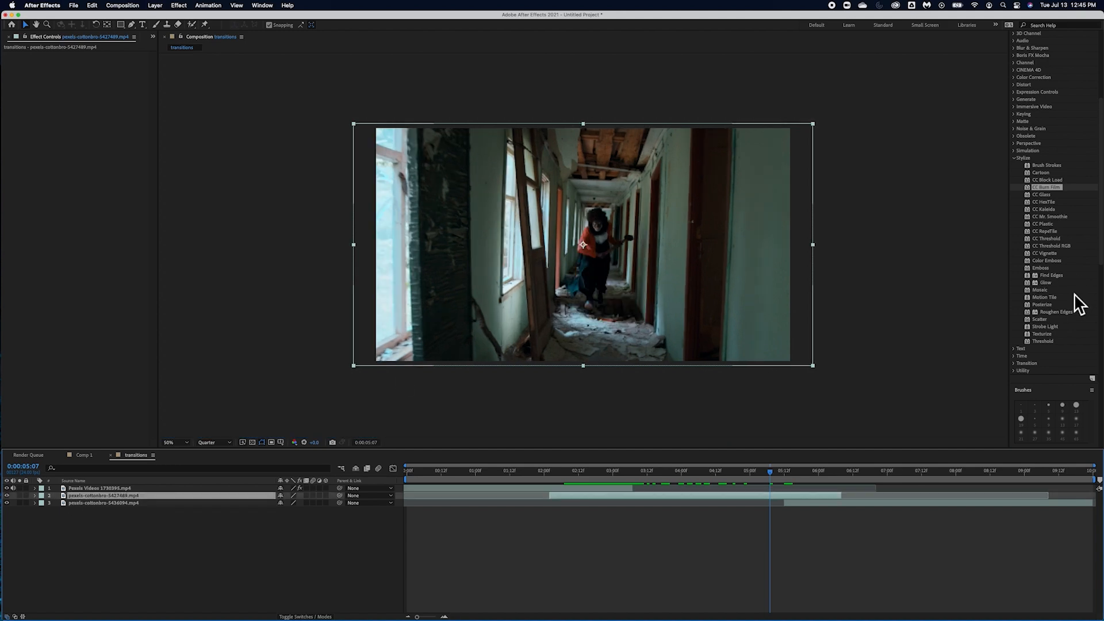
Step: Apply the CC Scatterize effect from Simulation to the second clip layer and expand the layer's properties
scroll(1065, 290, down, 5)
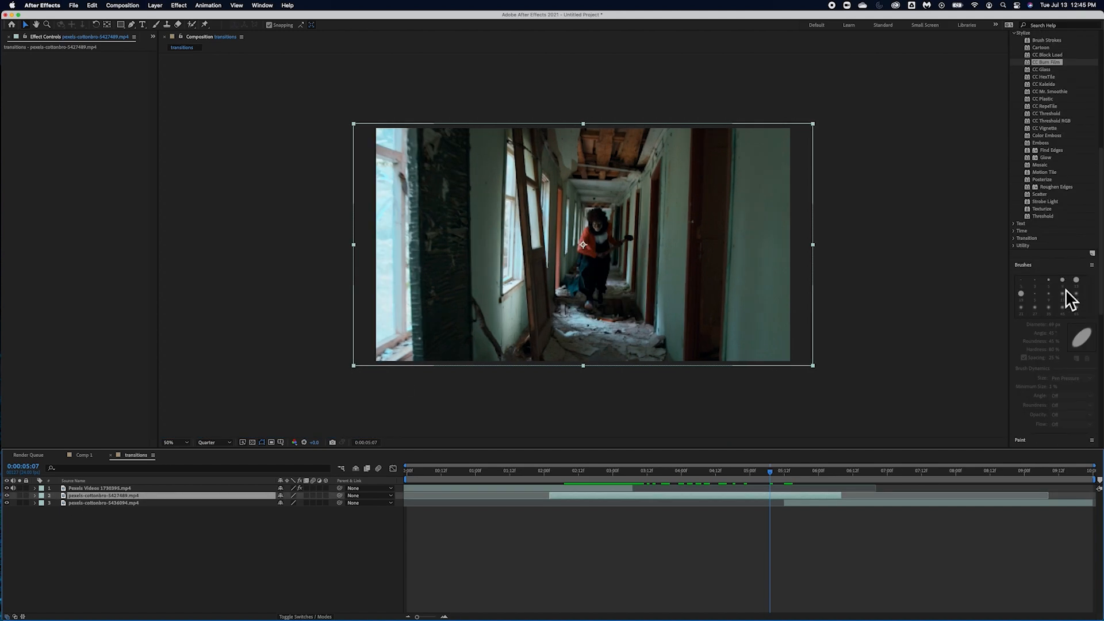
scroll(1051, 169, up, 5)
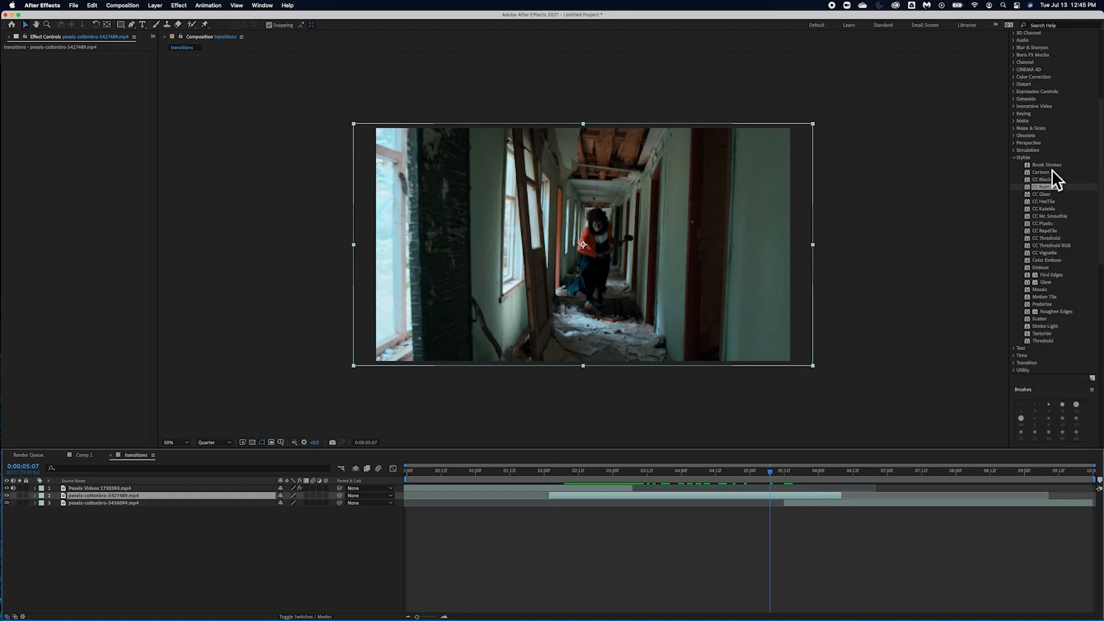
click(1016, 151)
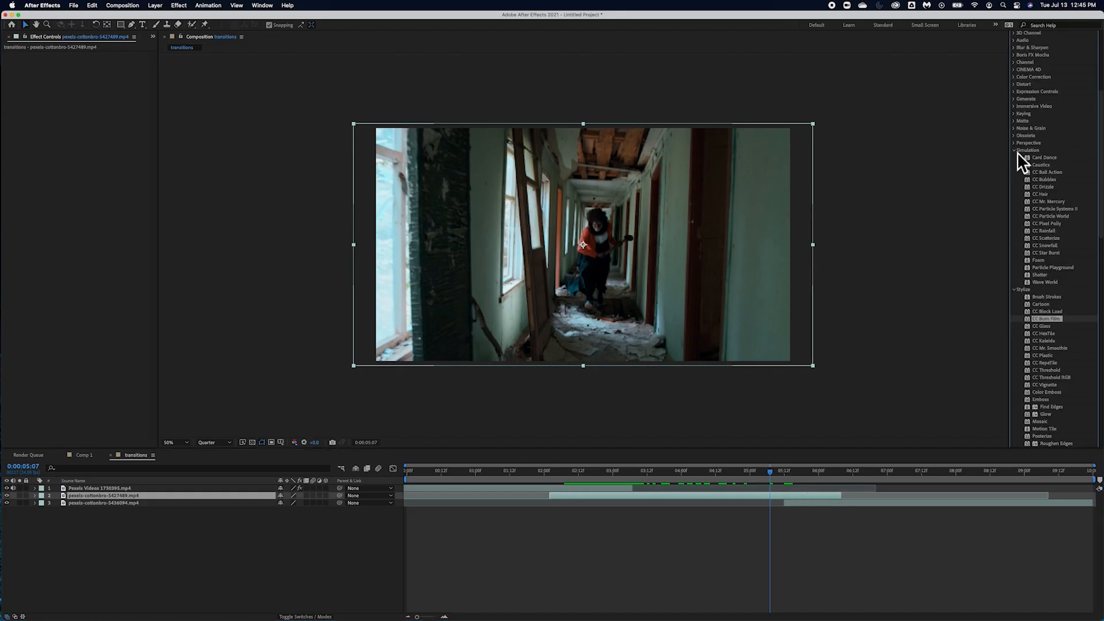
click(1061, 238)
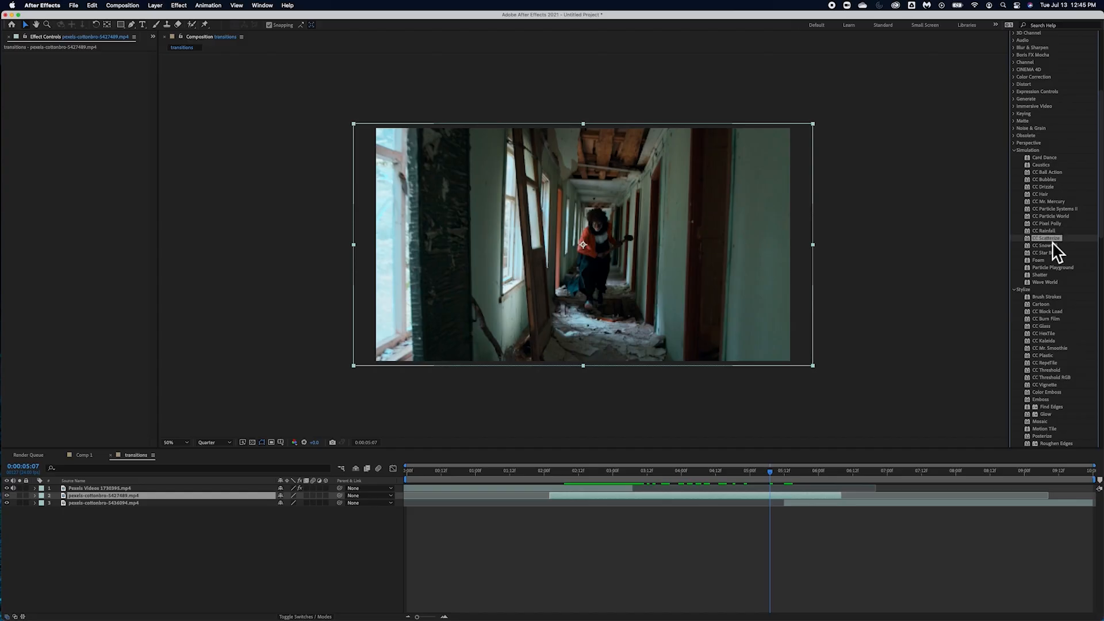
drag(1052, 241, 232, 498)
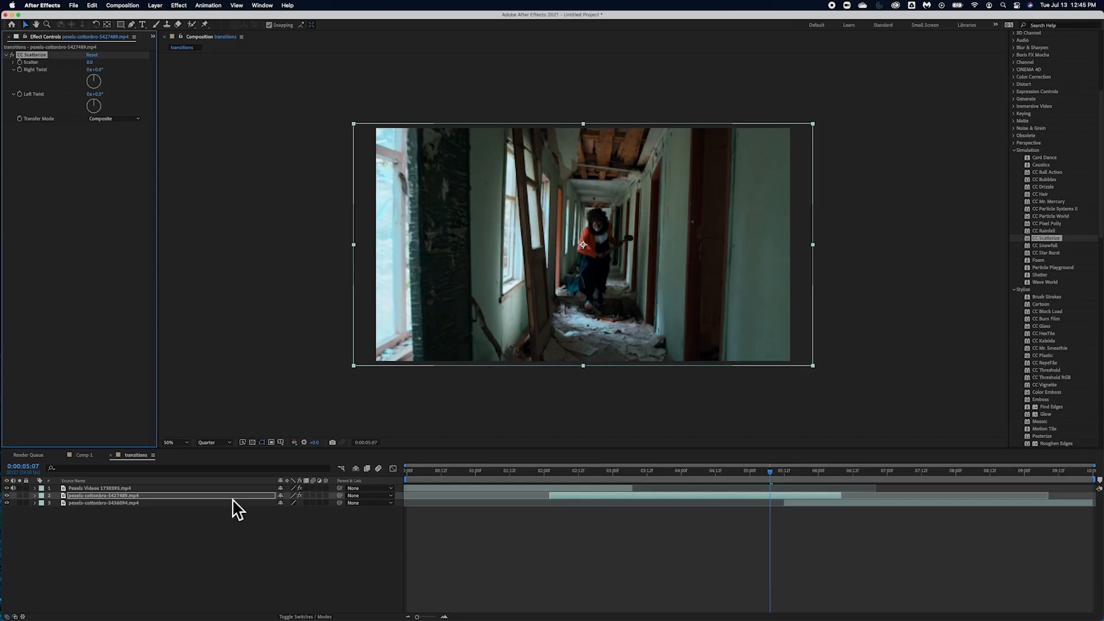
click(35, 496)
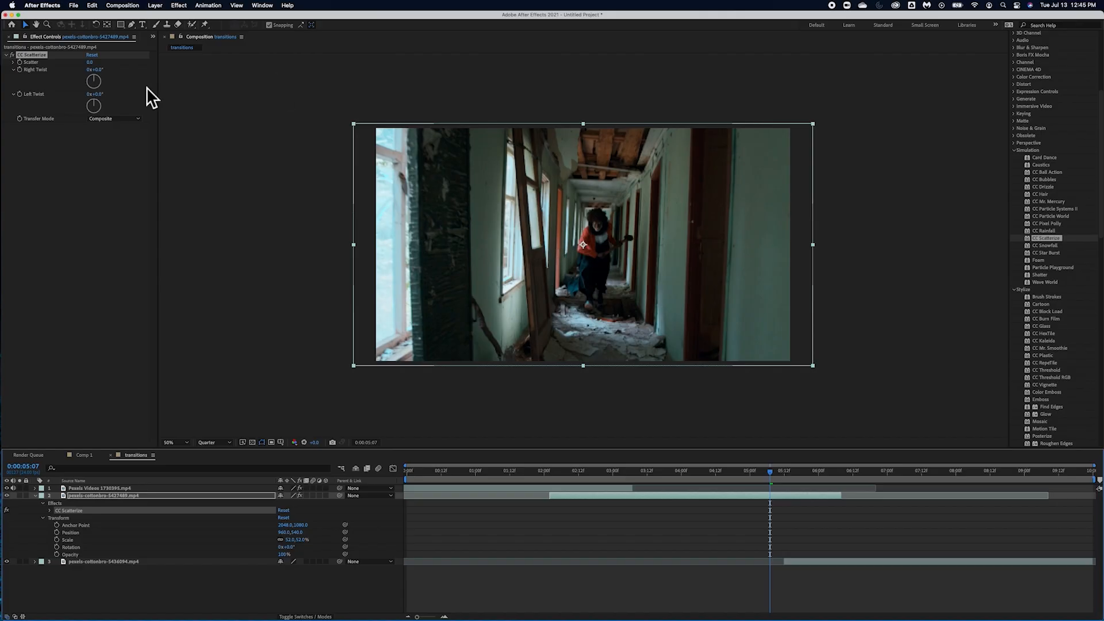
Step: Try a Scatter value of 3 on the second clip and set it back to 0
mouse_move(91, 62)
mouse_down()
mouse_move(183, 65)
mouse_move(96, 63)
mouse_up()
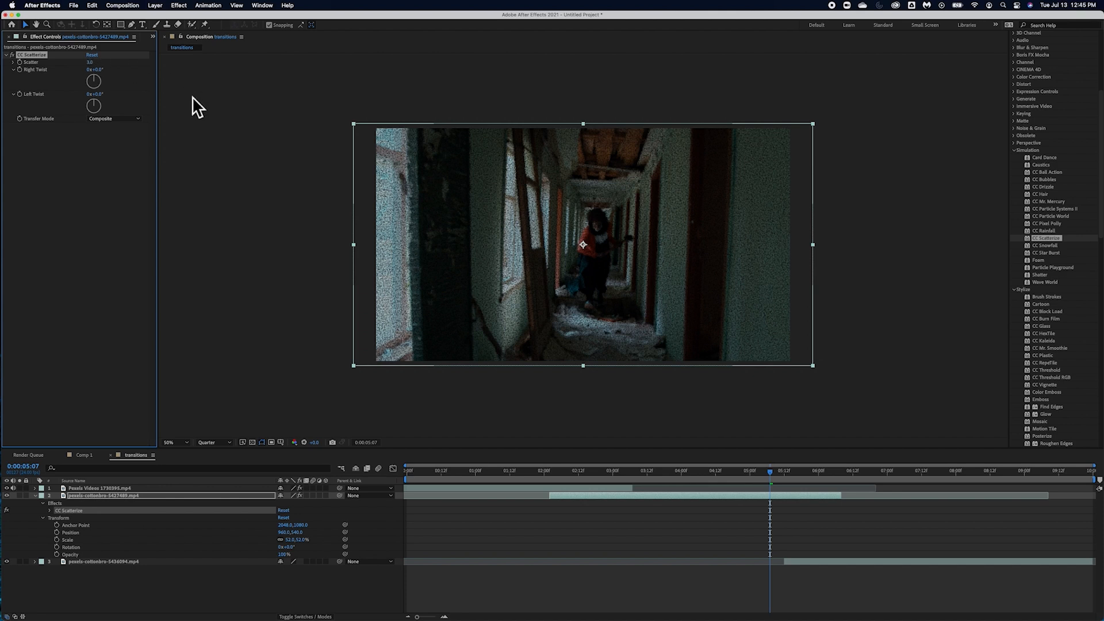
click(94, 63)
text(0)
click(571, 512)
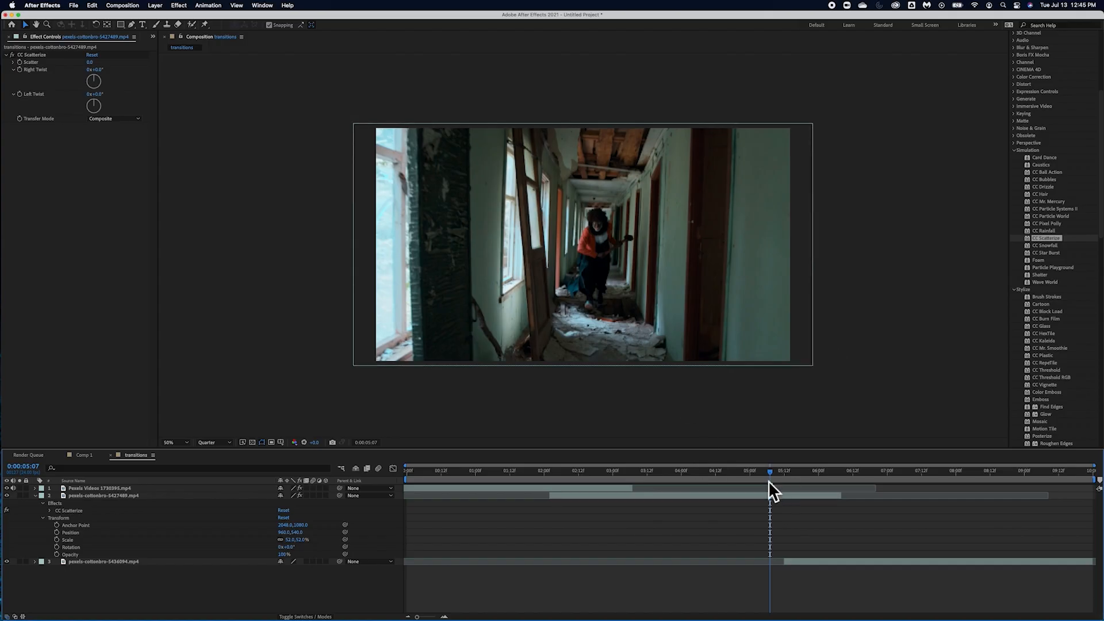
Step: Extend the third clip's start to just before 0:00:05:07 and keyframe the second clip's Scatter at 0 at that time
drag(784, 562, 769, 569)
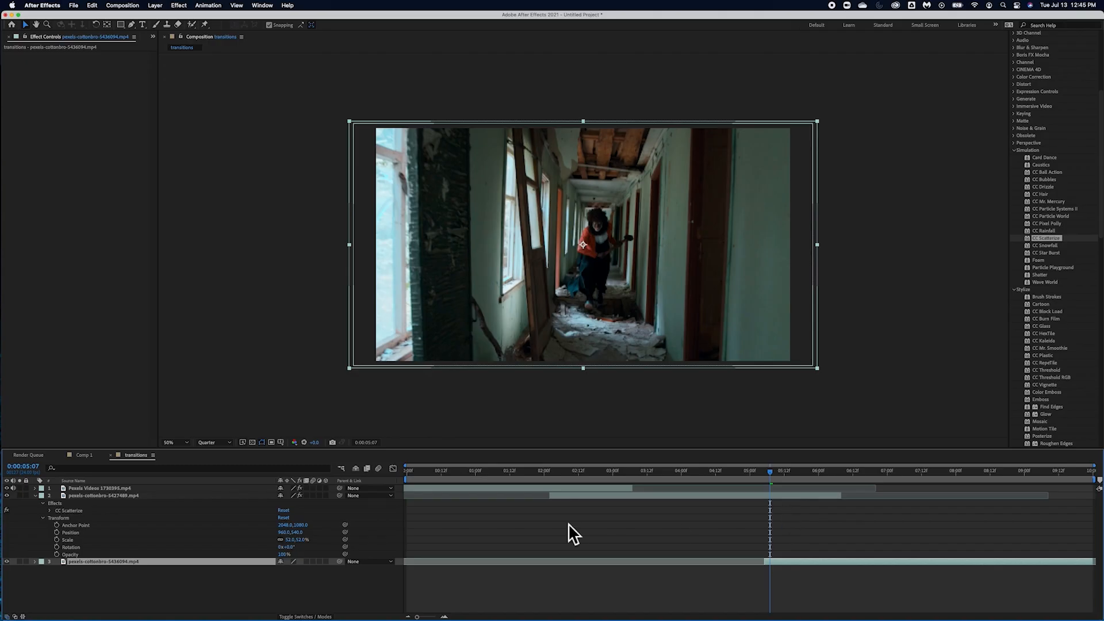
click(123, 497)
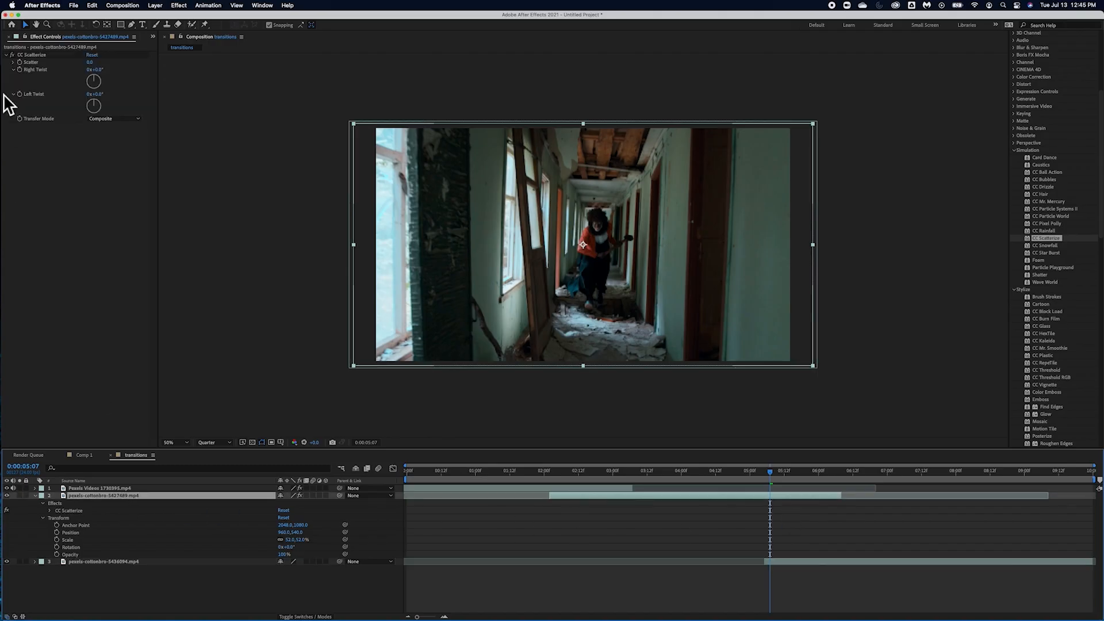
click(23, 63)
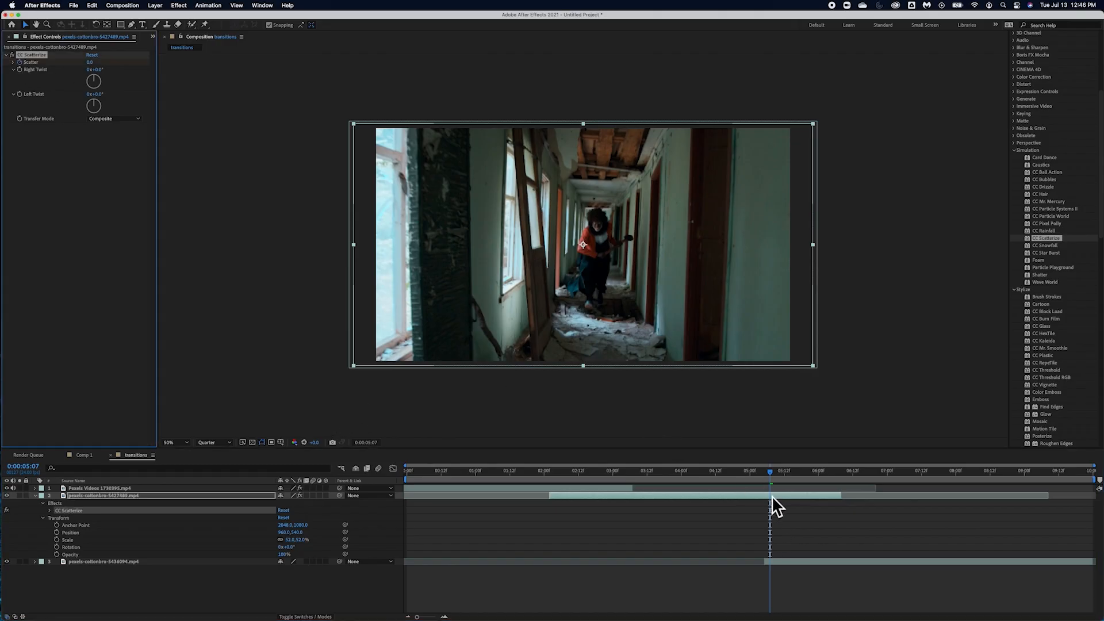
click(51, 510)
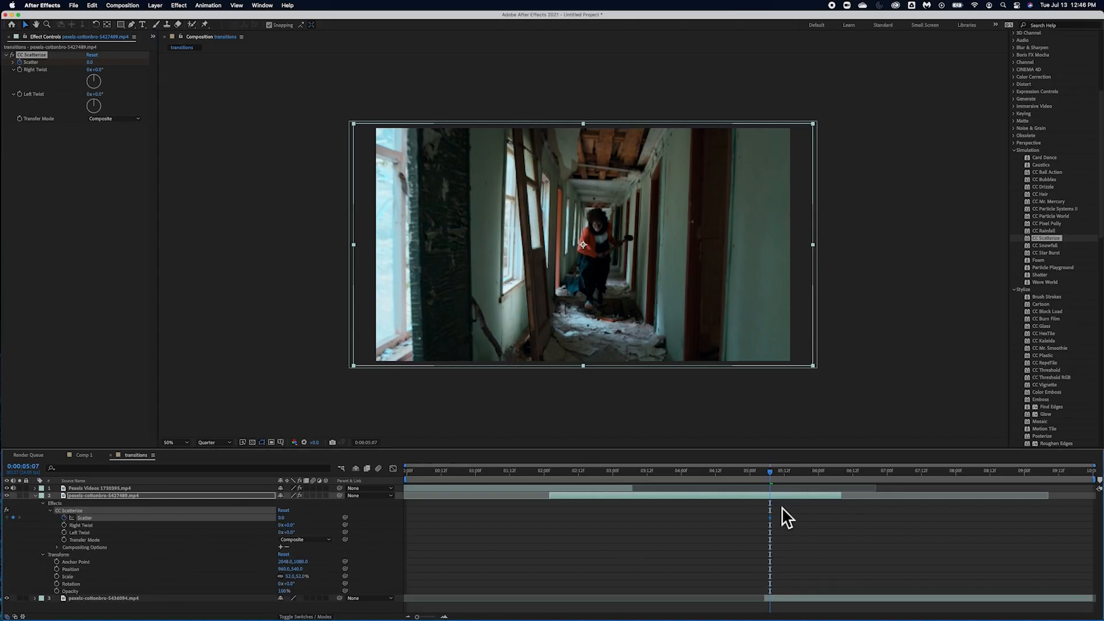
Step: Set Scatter to about 2402 at 0:00:06:03 and scrub back to 0:00:05:07 to check the transition
drag(774, 475, 828, 477)
drag(91, 62, 639, 115)
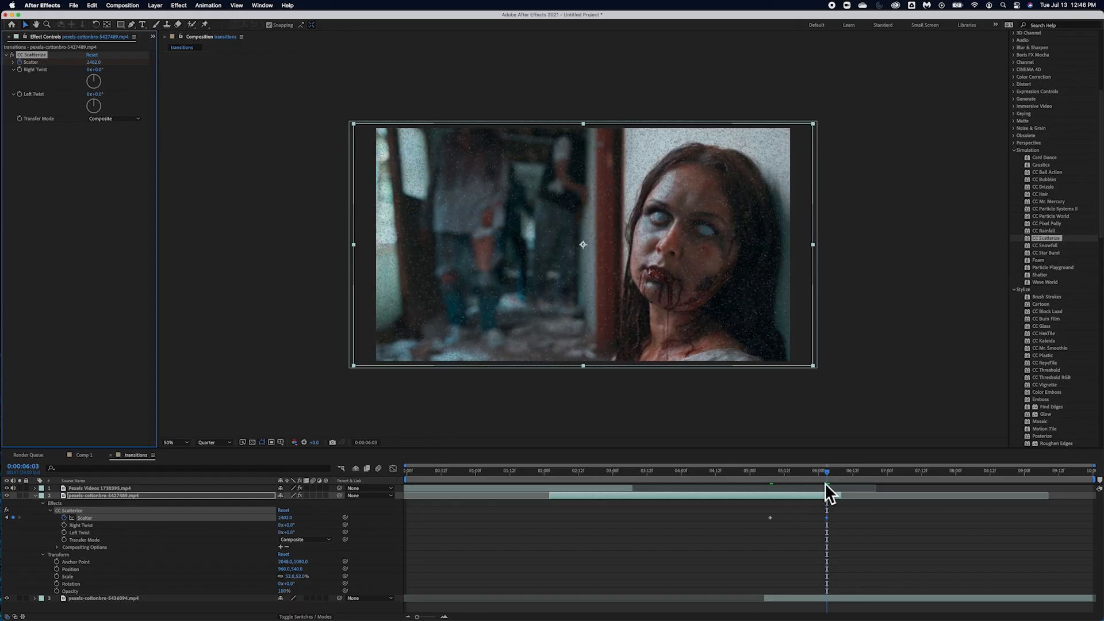
drag(827, 477, 774, 478)
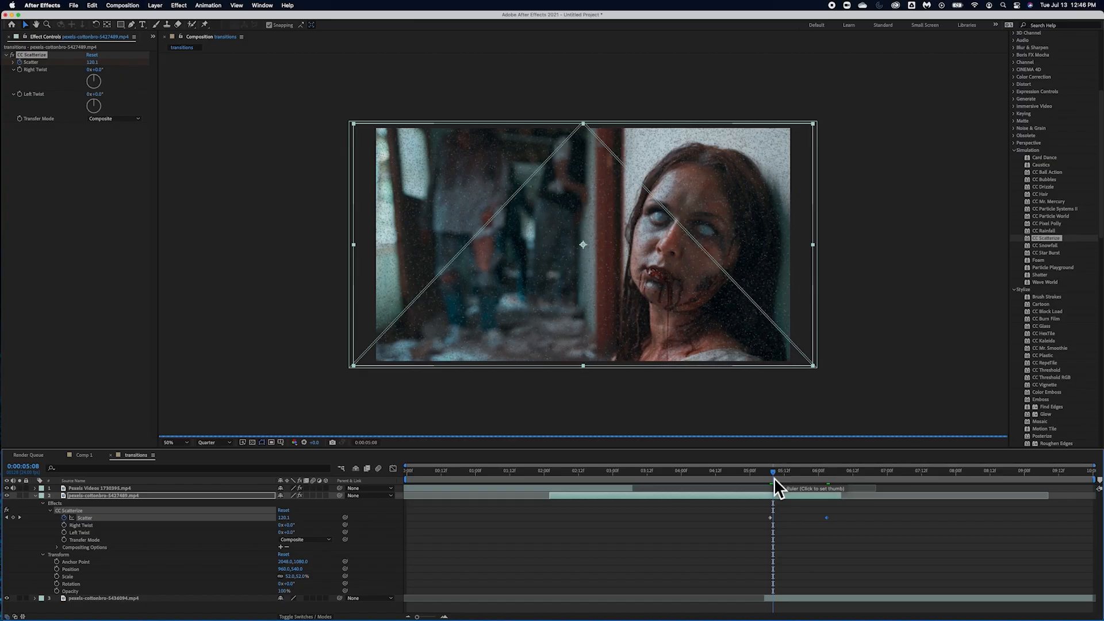
key(Page_Up)
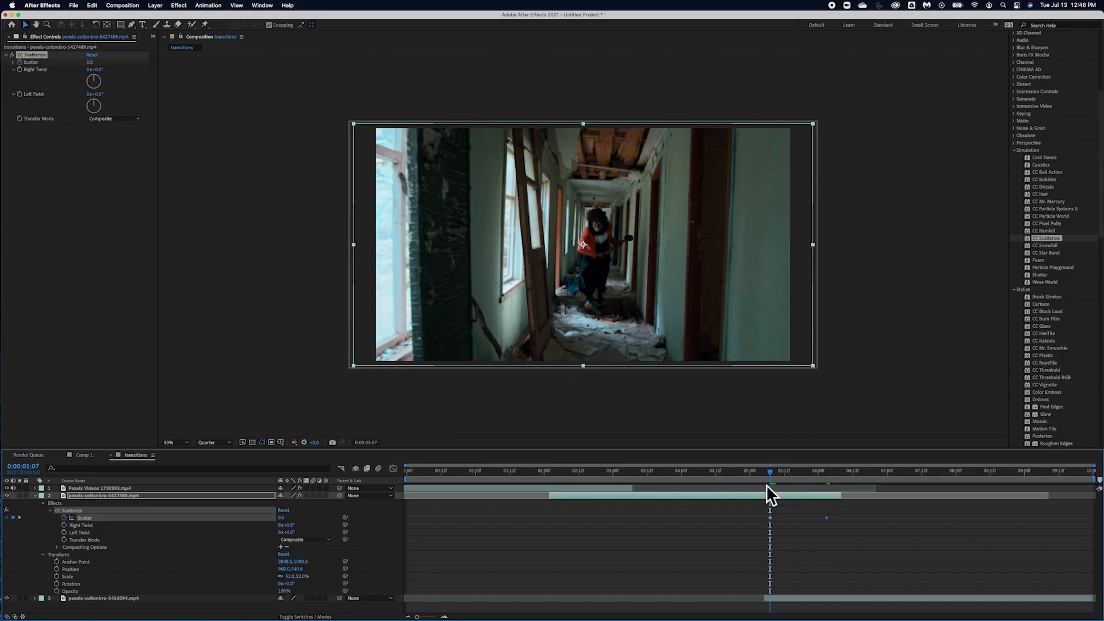
Step: Set Scatter to 100 at 0:00:05:22 and delete the Scatter keyframe at 0:00:06:03
drag(772, 475, 814, 482)
click(96, 62)
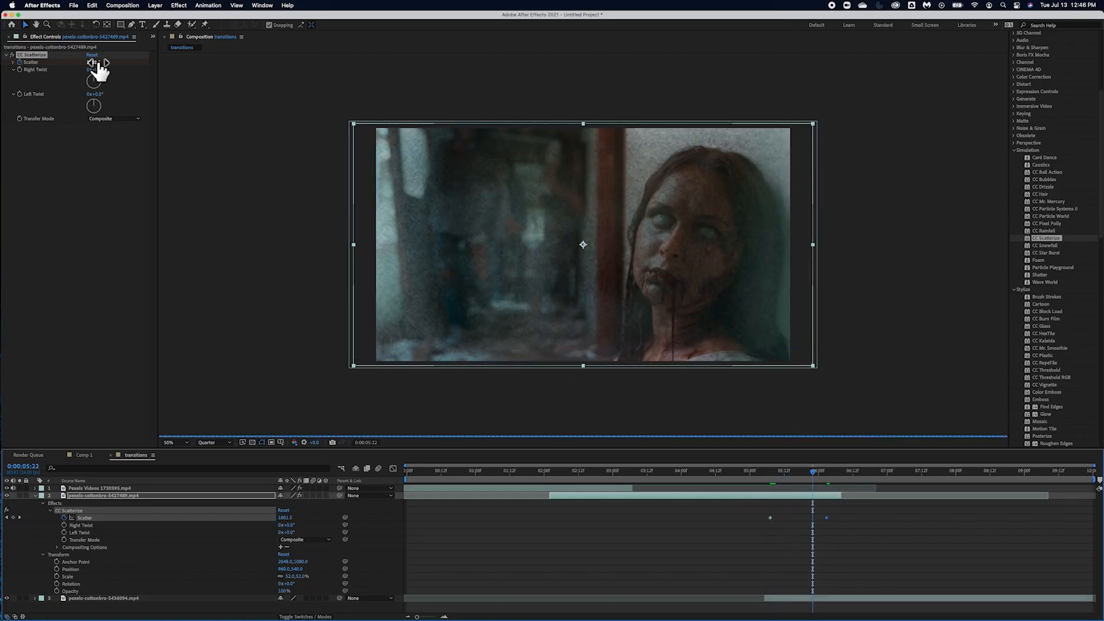
text(100)
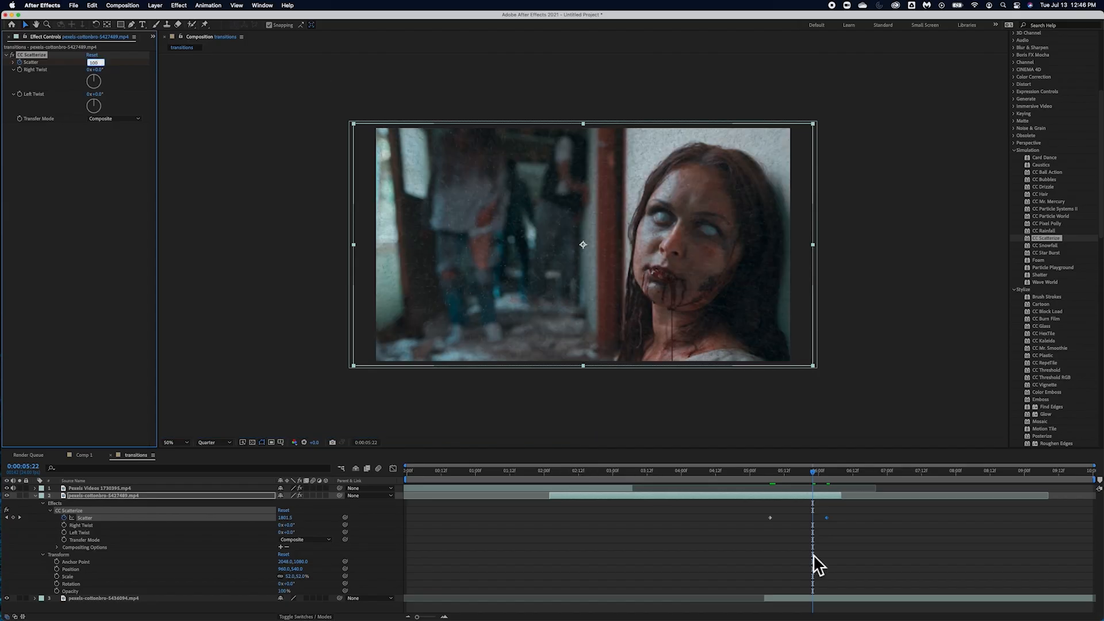
key(Return)
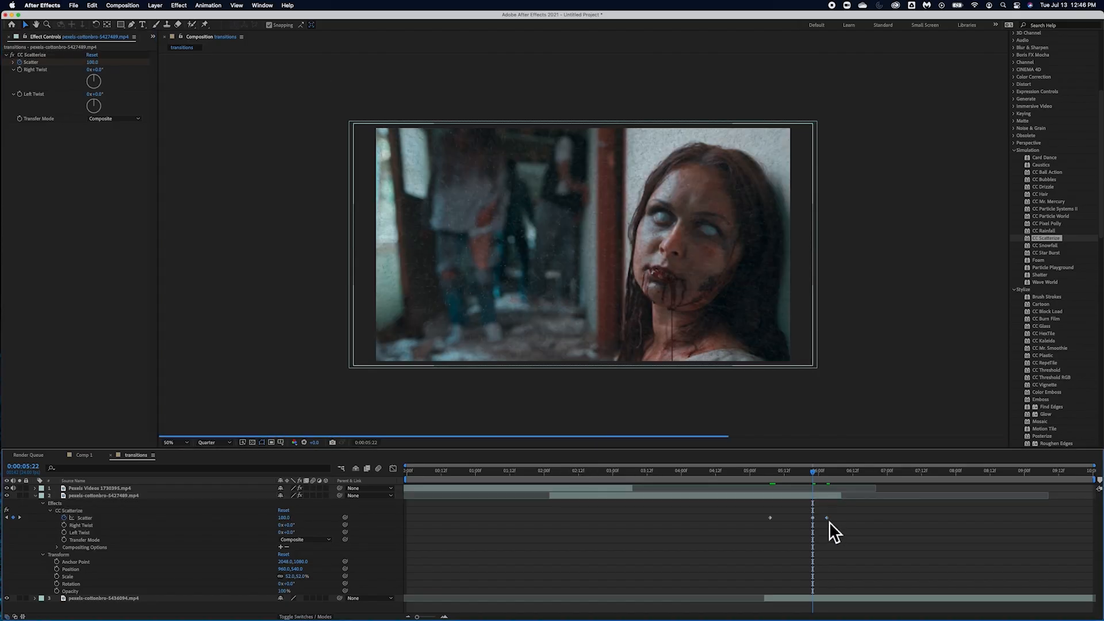
key(Delete)
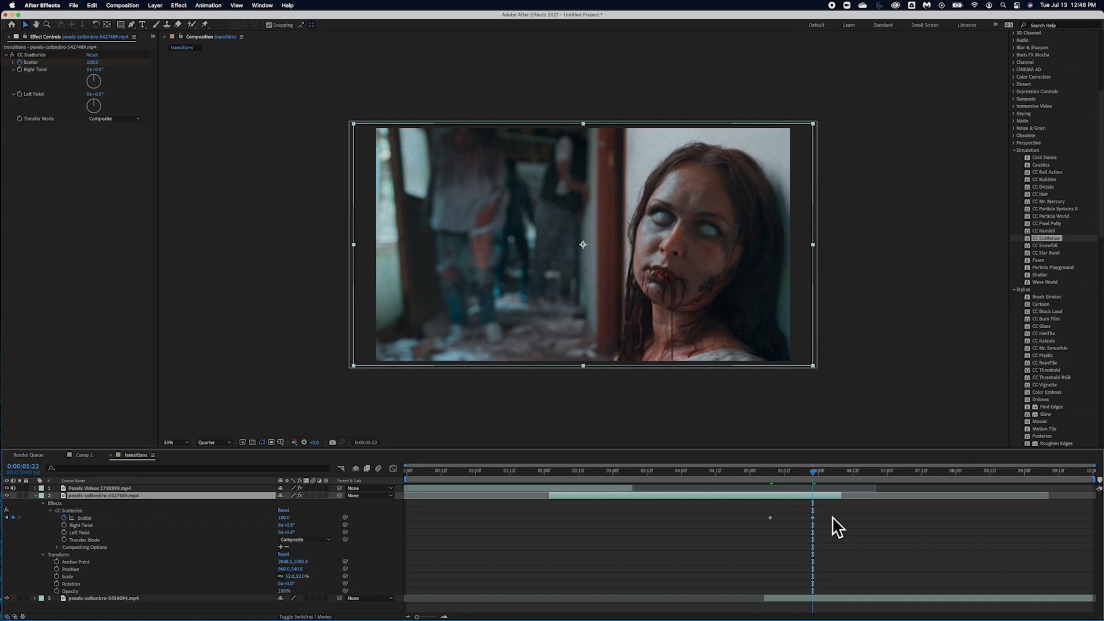
Step: Scrub through the scatter transition between the second and third clips, ending at 0:00:05:22
mouse_move(816, 473)
mouse_down()
mouse_move(774, 472)
mouse_move(818, 467)
mouse_up()
mouse_move(816, 474)
mouse_down()
mouse_move(787, 476)
mouse_move(815, 475)
mouse_up()
mouse_move(816, 473)
mouse_down()
mouse_move(793, 472)
mouse_move(816, 480)
mouse_up()
Step: Rename the second clip layer to "clown"
right_click(112, 498)
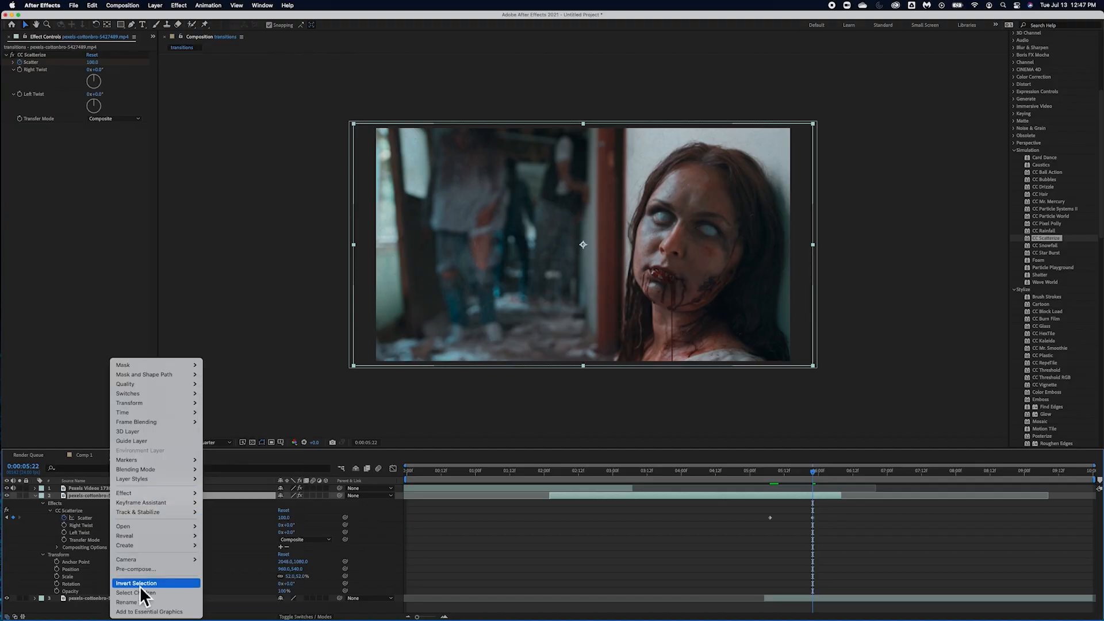
click(140, 602)
text(clow)
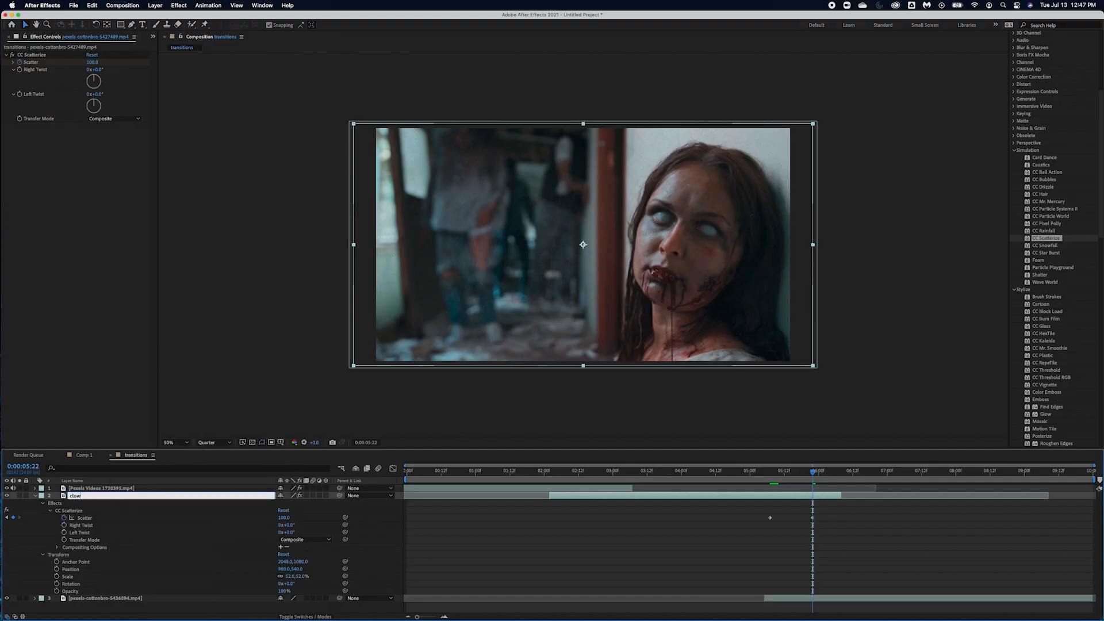
text(n)
key(Return)
Step: Rename the first clip layer to "skull"
click(126, 490)
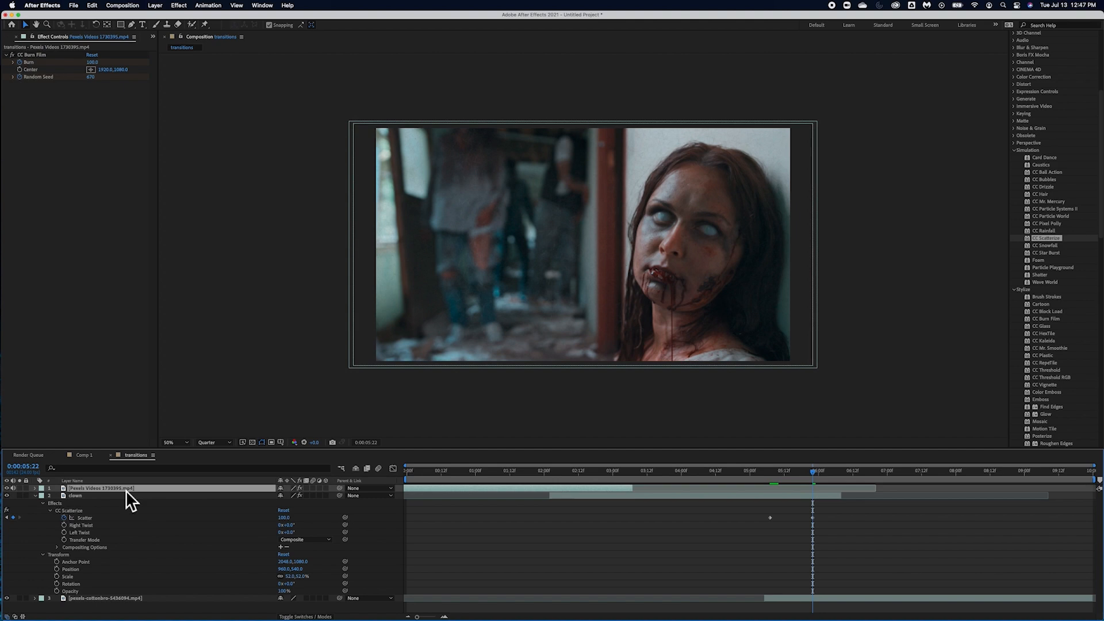
right_click(113, 490)
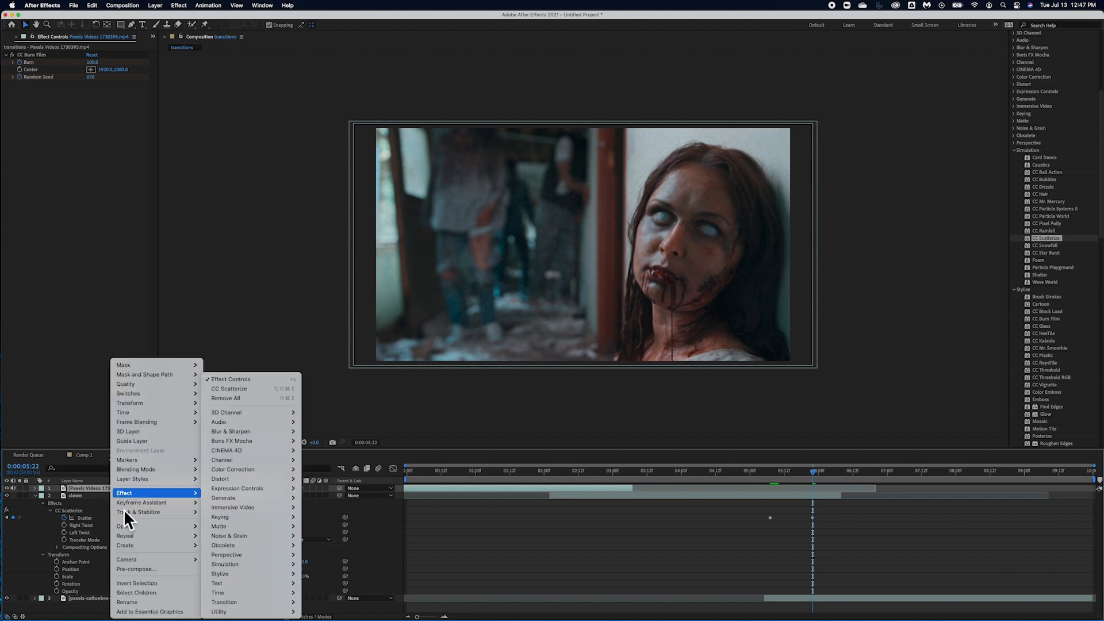
click(138, 601)
text(skull)
key(Tab)
Step: Rename the third clip layer to "zombie"
click(95, 599)
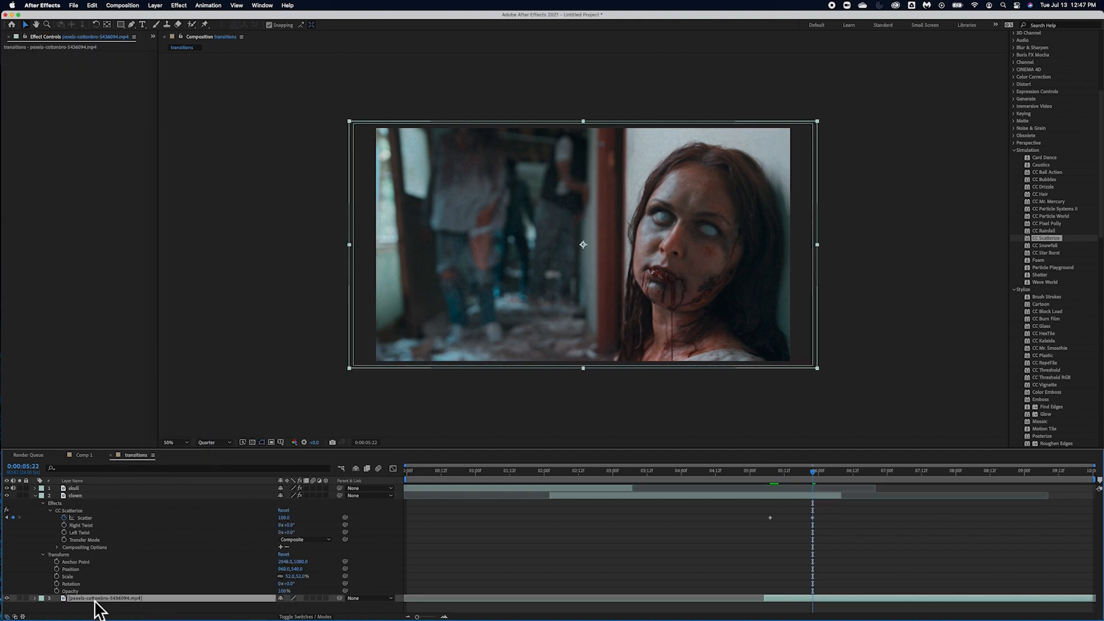
right_click(96, 601)
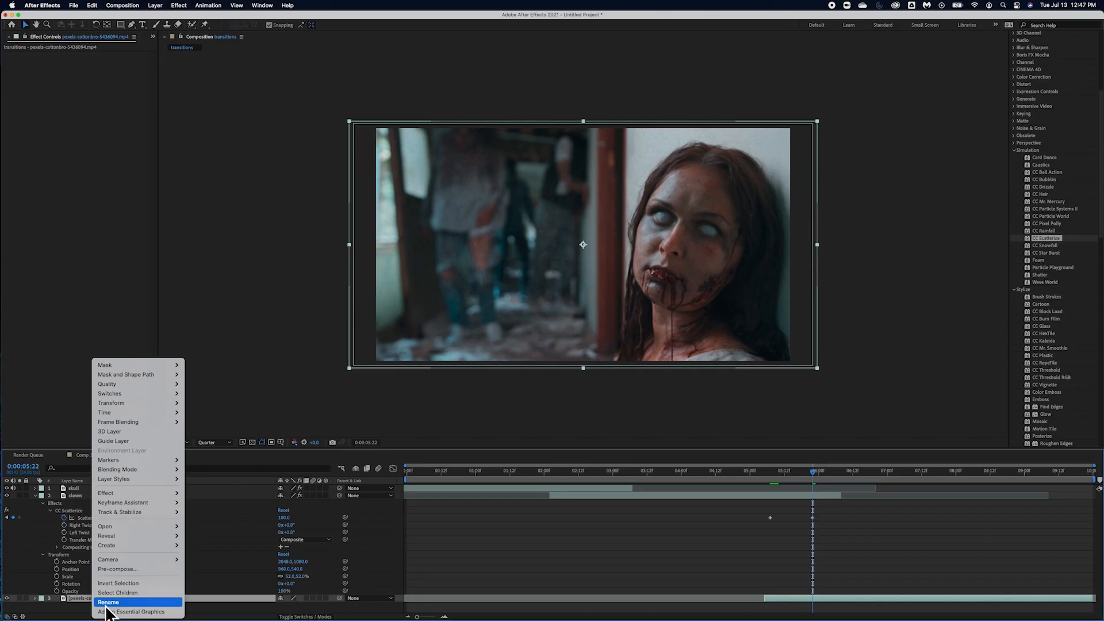
click(115, 602)
text(zombie)
click(118, 572)
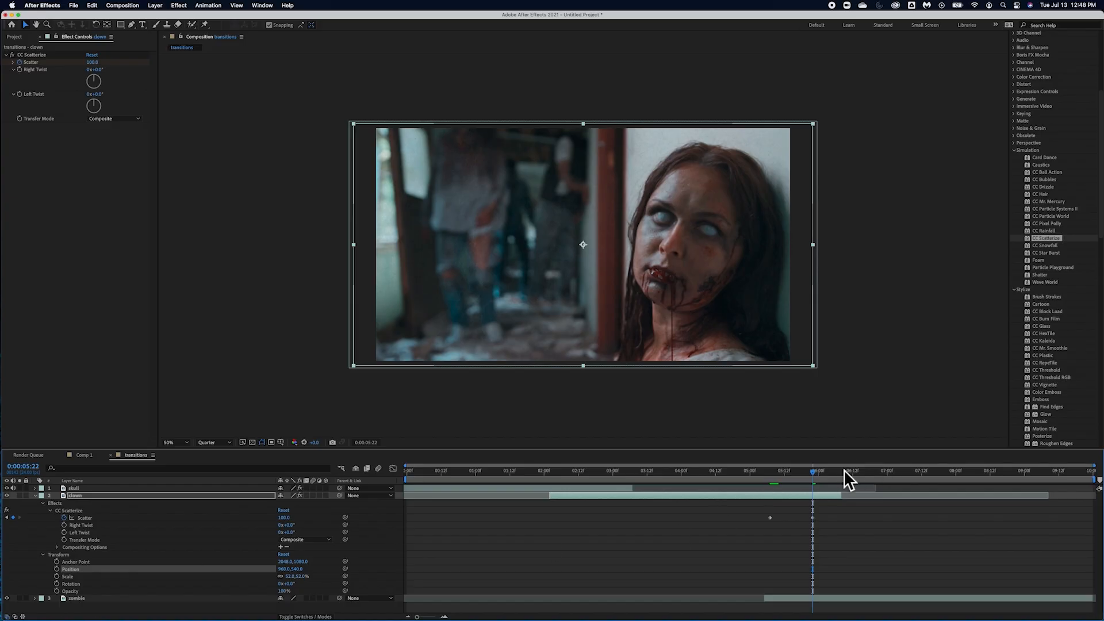
Step: Keyframe the clown layer's Opacity from 100% at 0:00:05:17 to 0% at 0:00:06:01
drag(815, 475, 801, 475)
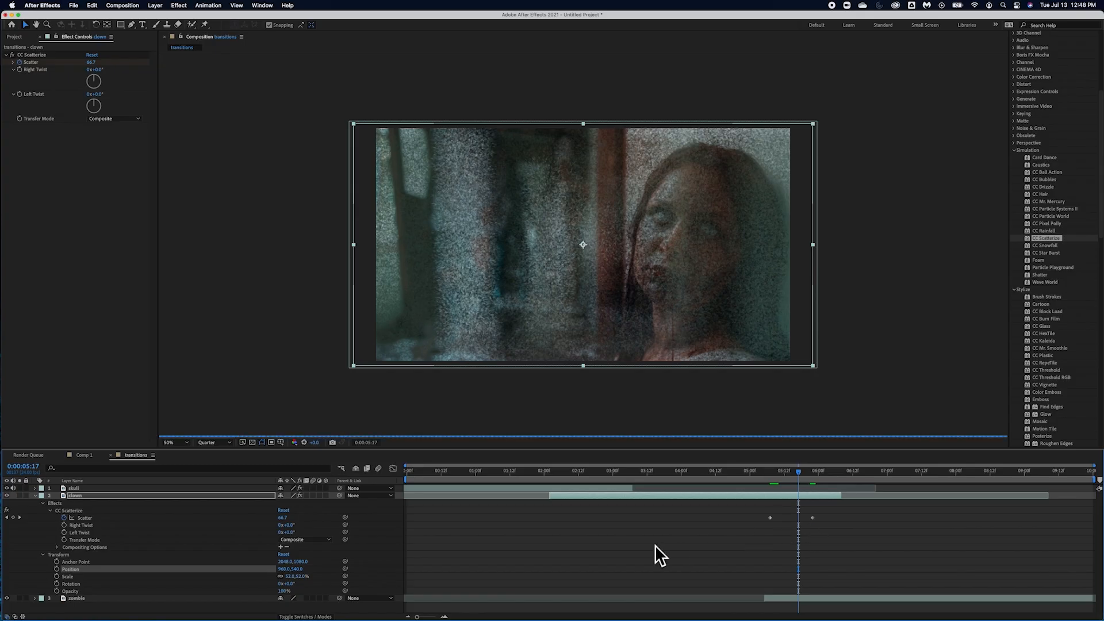
click(57, 591)
drag(802, 475, 825, 476)
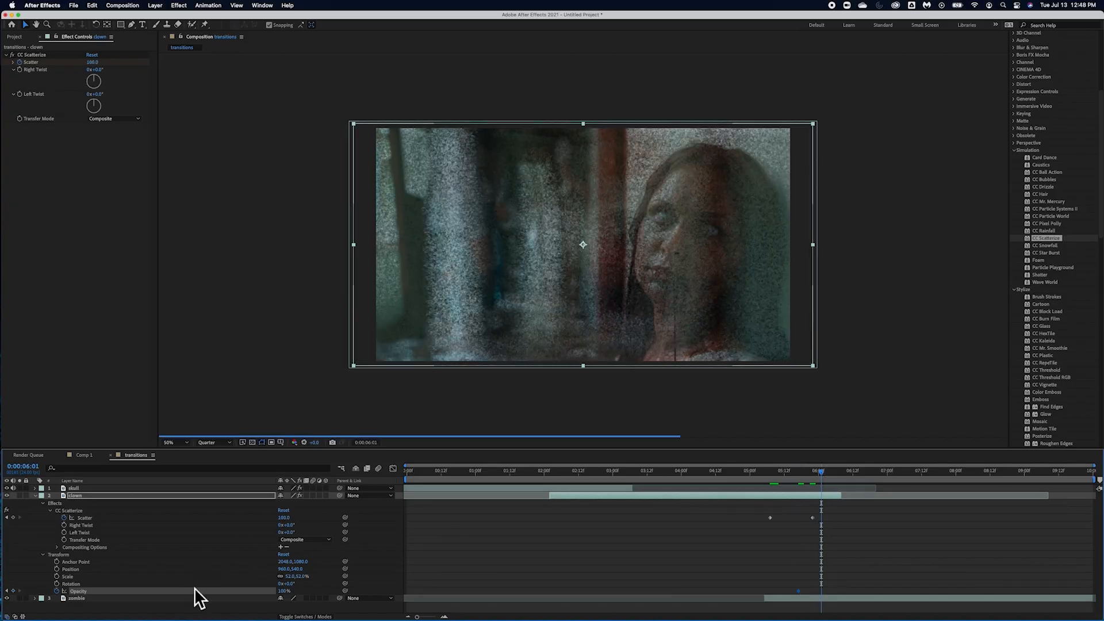
click(284, 591)
text(0)
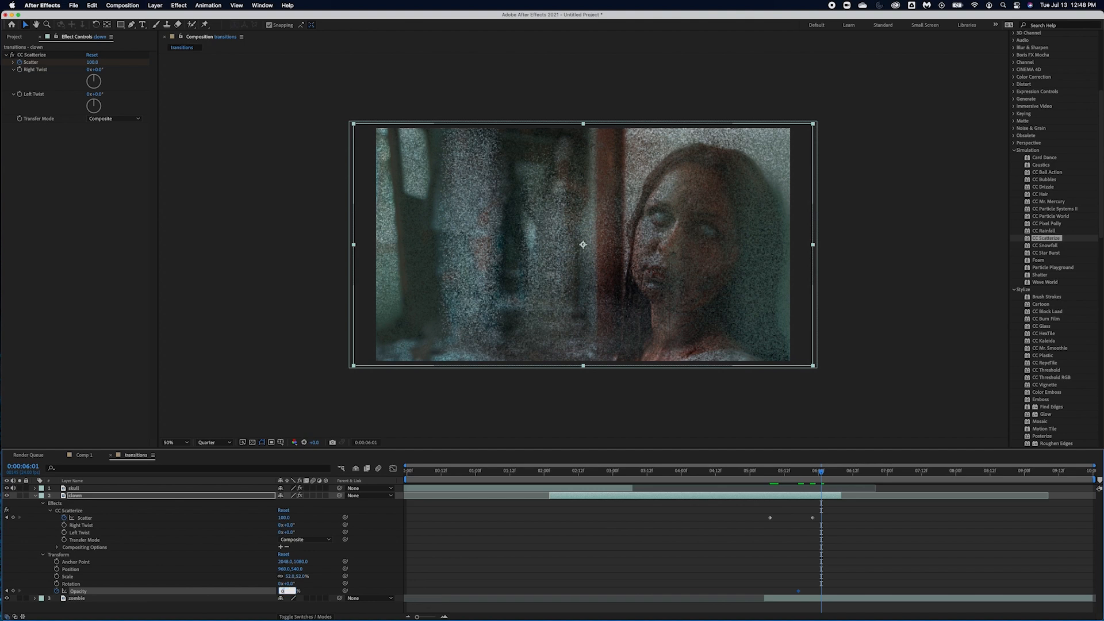
key(Return)
Step: Scrub through the scatter and opacity fade between the clown and zombie clips, ending at 0:00:05:17
drag(820, 473, 618, 516)
drag(819, 519, 853, 526)
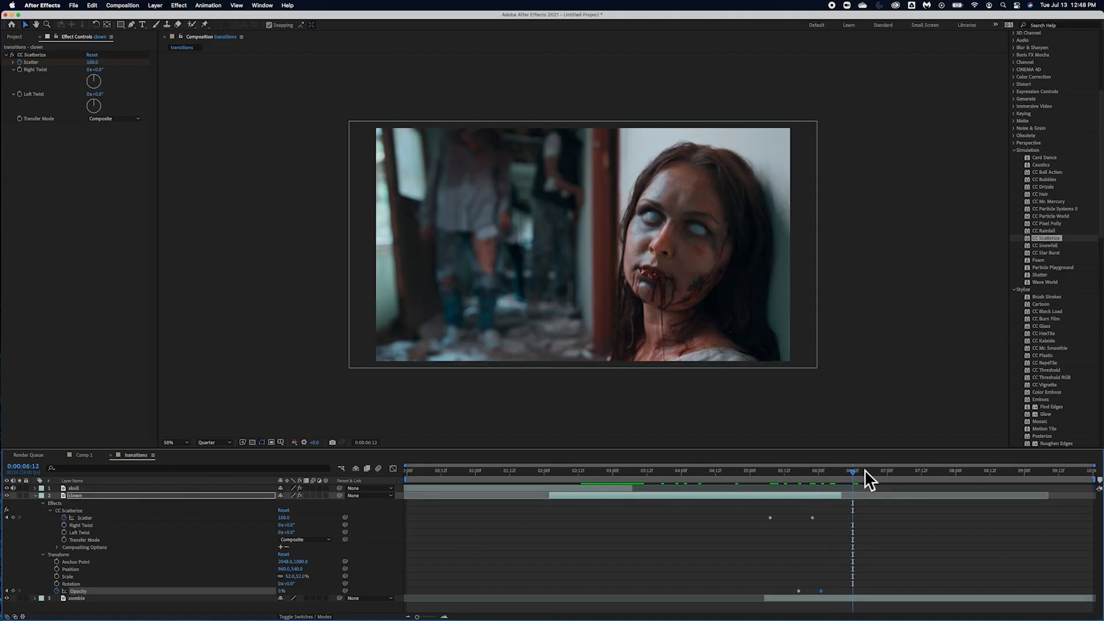
drag(856, 472, 799, 473)
Step: Delete the CC Scatterize effect from the clown layer and, at 0:00:05:07, remove its Opacity keyframes
click(123, 539)
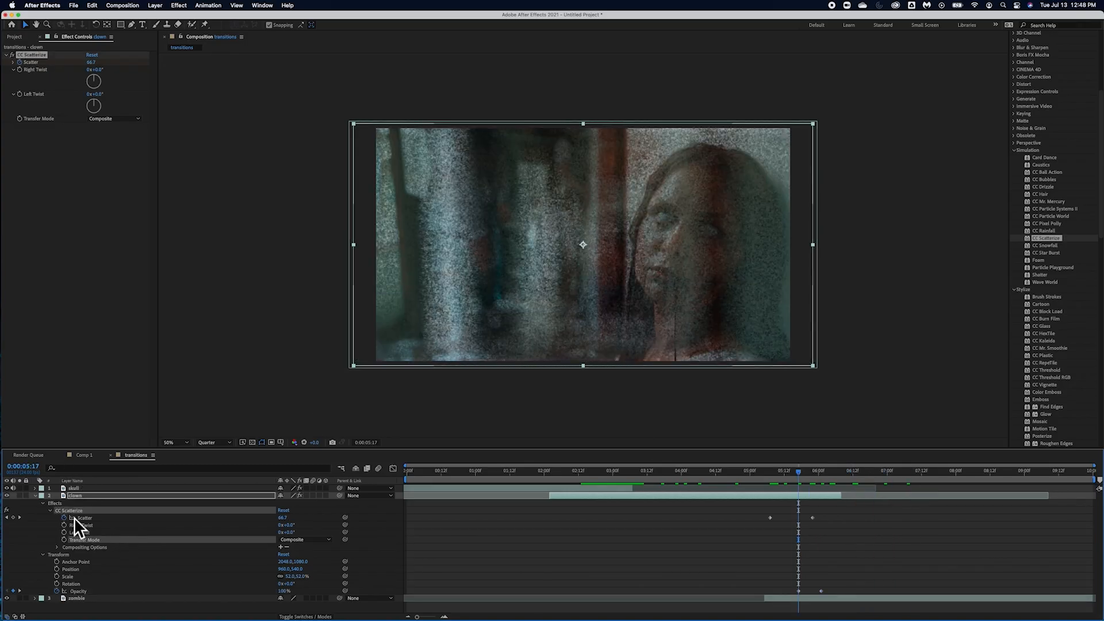
key(Delete)
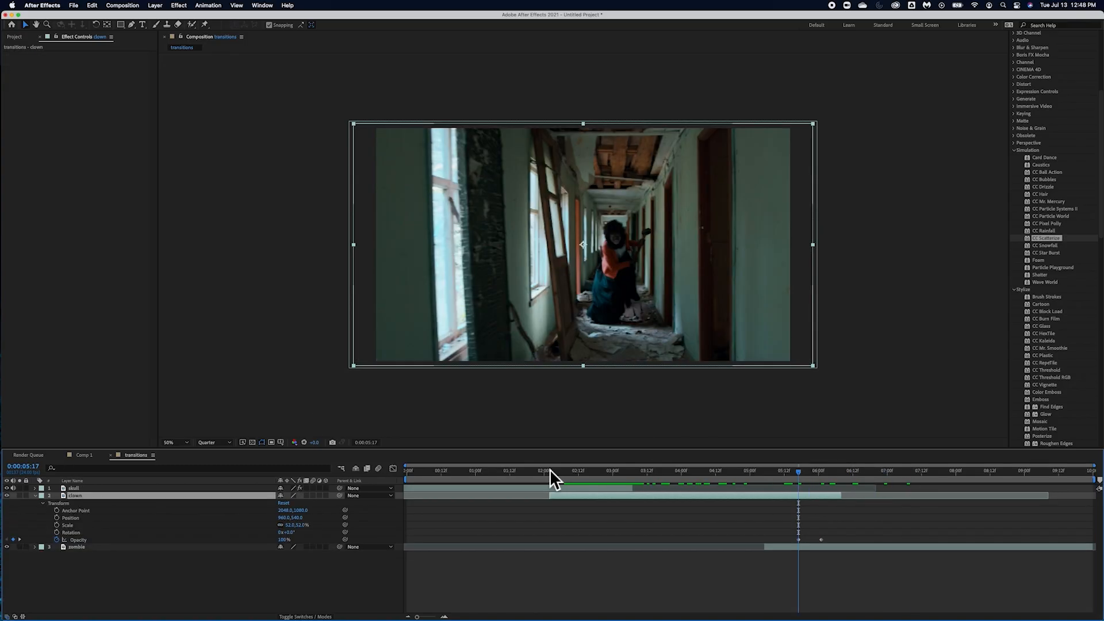
drag(800, 475, 772, 480)
drag(843, 537, 795, 539)
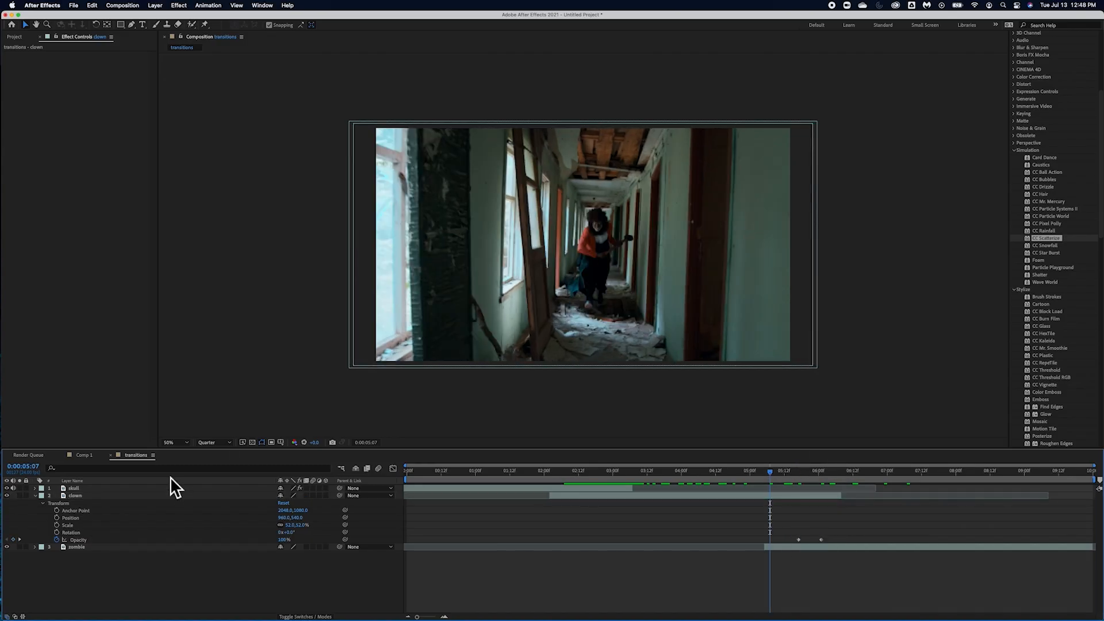
click(60, 543)
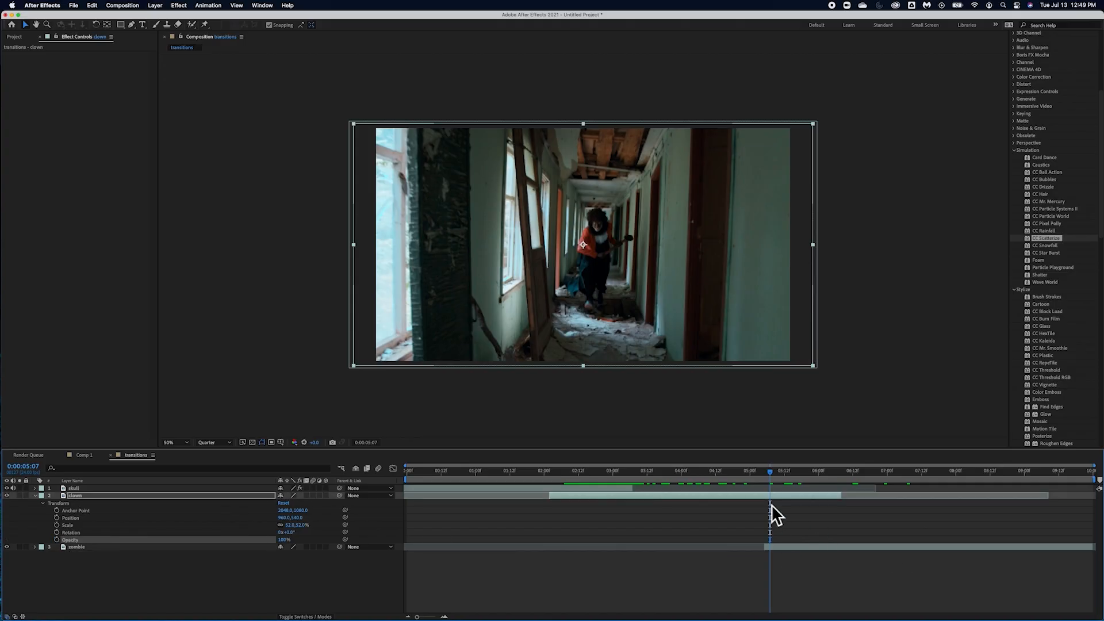
Step: Try the CC Mr. Mercury effect on the clown layer at 0:00:05:11, scrub to 0:00:05:16, and delete the effect
drag(773, 474, 782, 475)
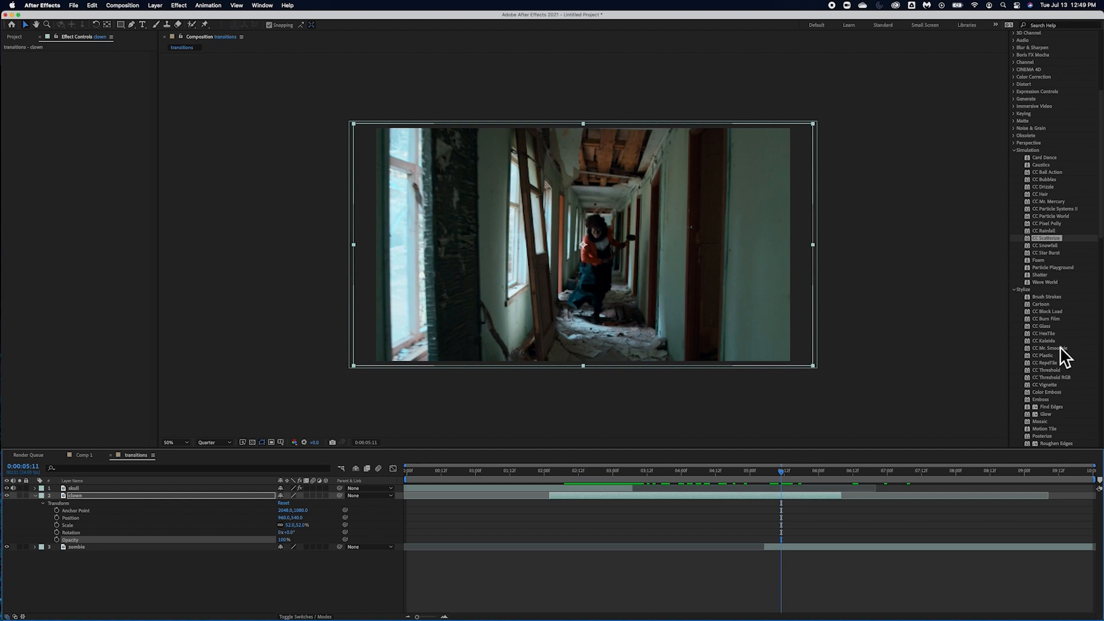
click(1035, 202)
drag(851, 253, 226, 498)
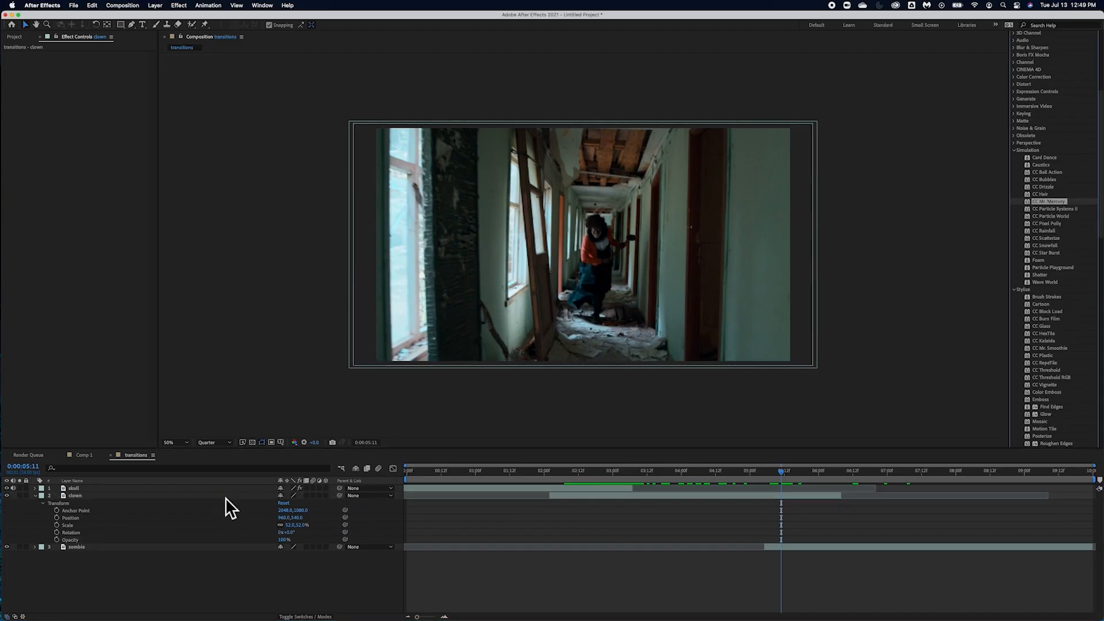
mouse_move(784, 474)
mouse_down()
mouse_move(812, 475)
mouse_move(793, 477)
mouse_up()
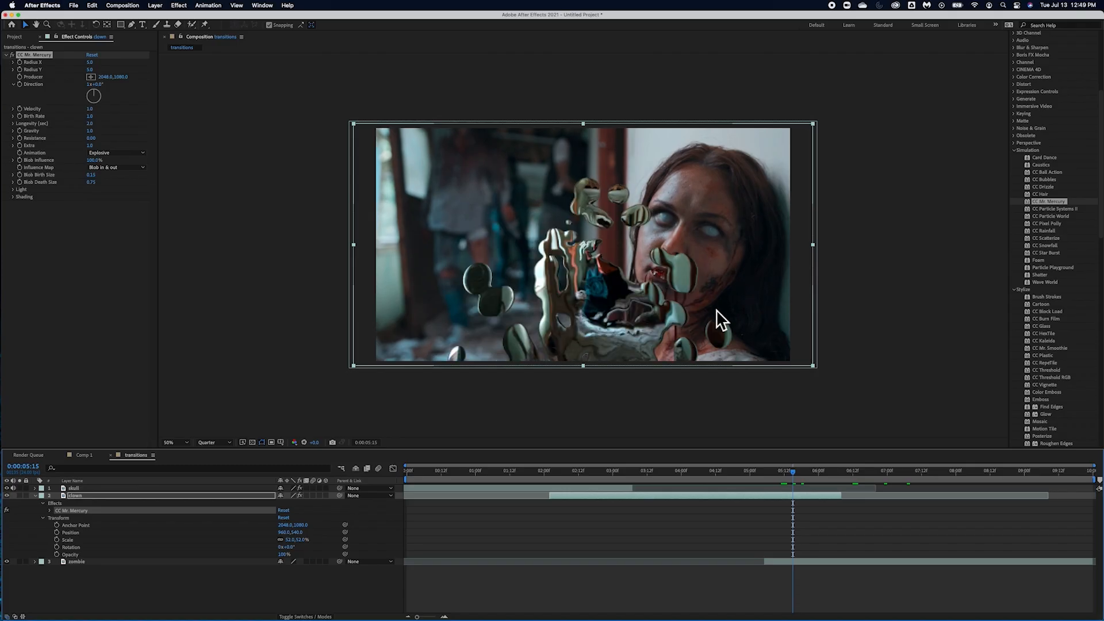
drag(794, 474, 797, 472)
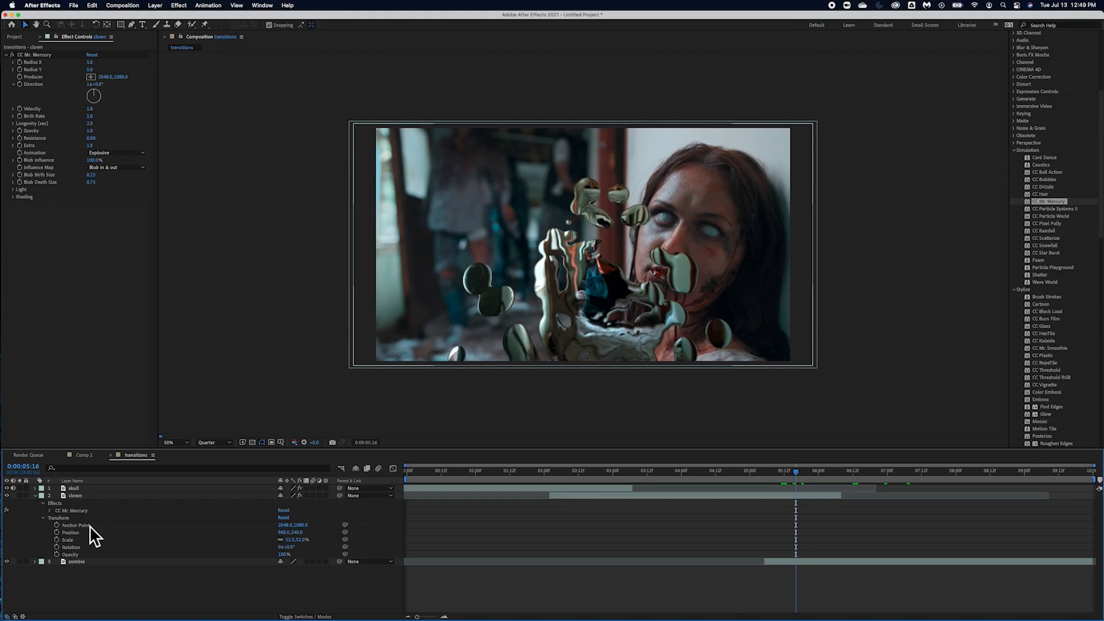
key(Delete)
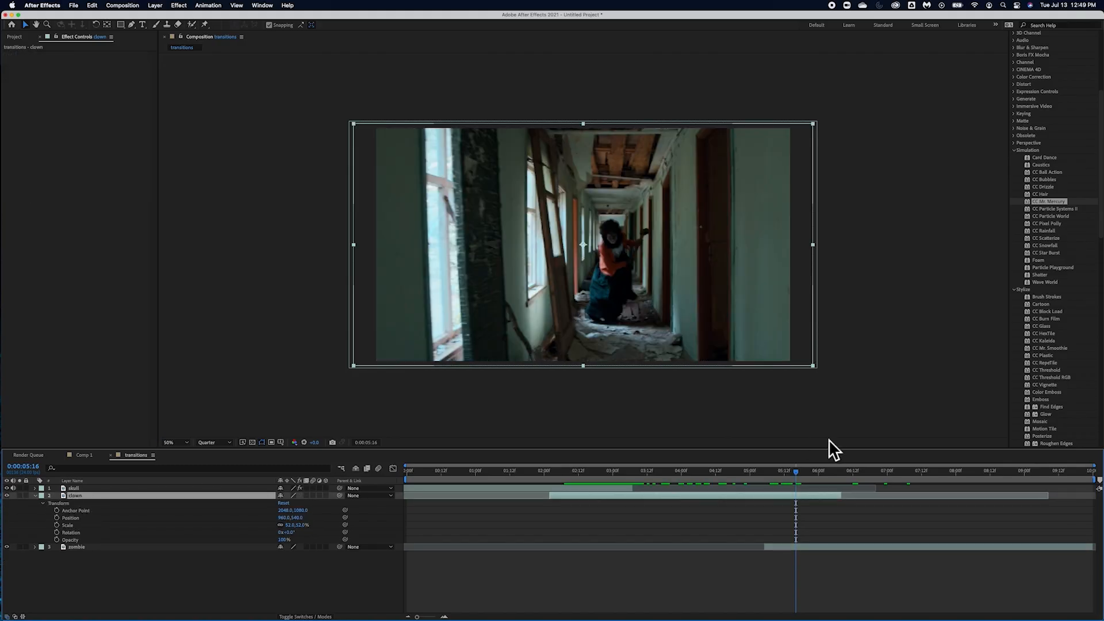
Step: Try the CC Bubbles effect on the clown layer, scrub back to 0:00:05:11, and delete the effect
click(1055, 180)
drag(1032, 181, 110, 496)
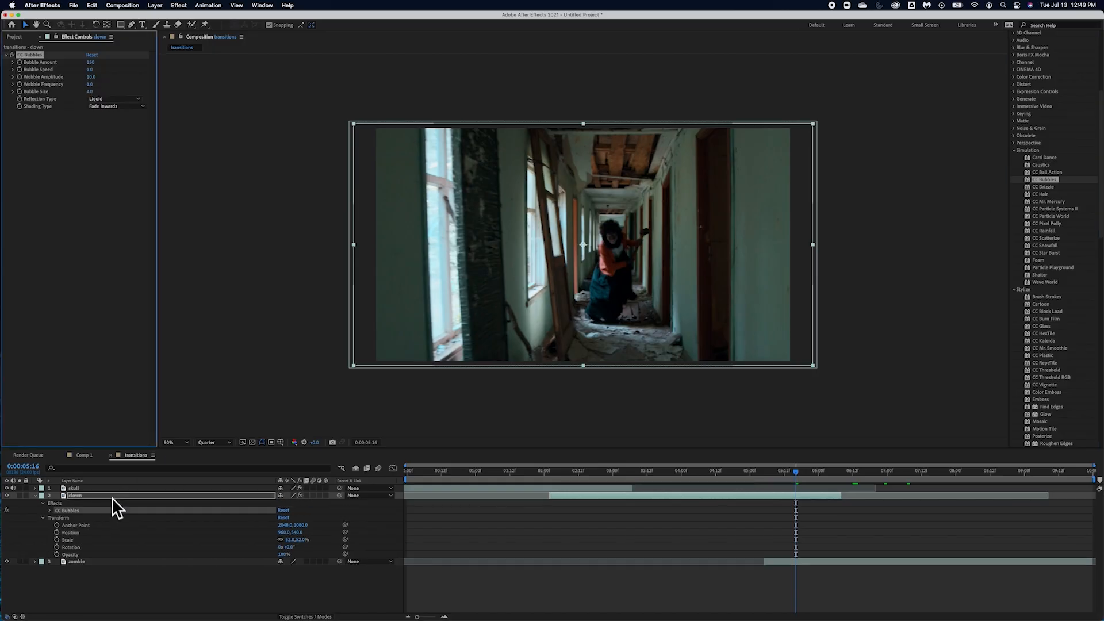
mouse_move(802, 474)
mouse_down()
mouse_move(817, 474)
mouse_move(763, 489)
mouse_move(833, 478)
mouse_move(785, 477)
mouse_up()
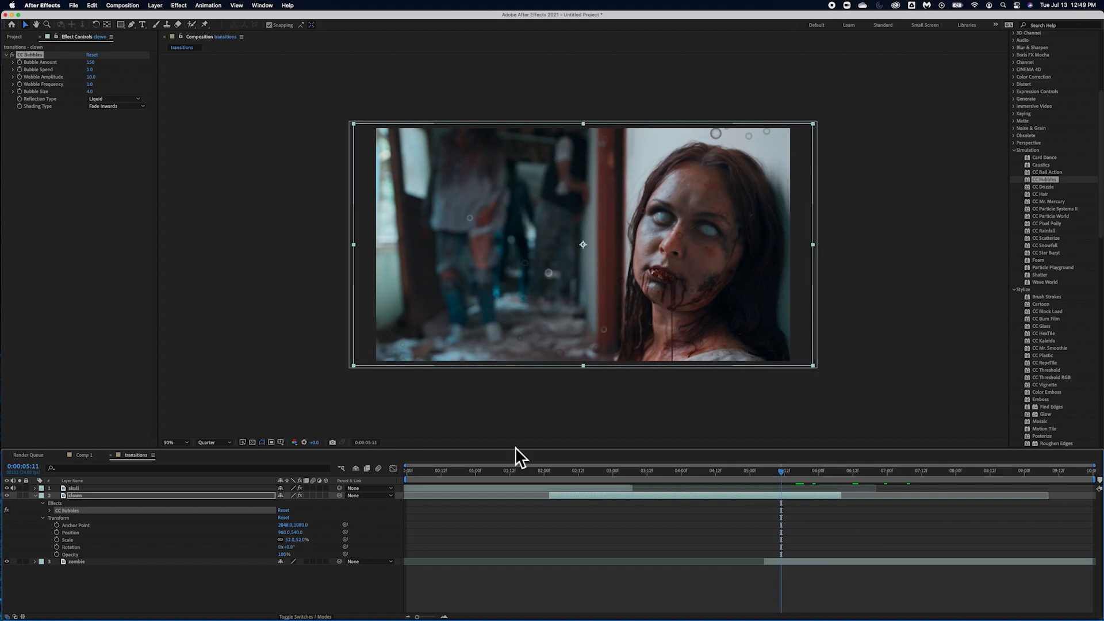
click(68, 520)
click(68, 513)
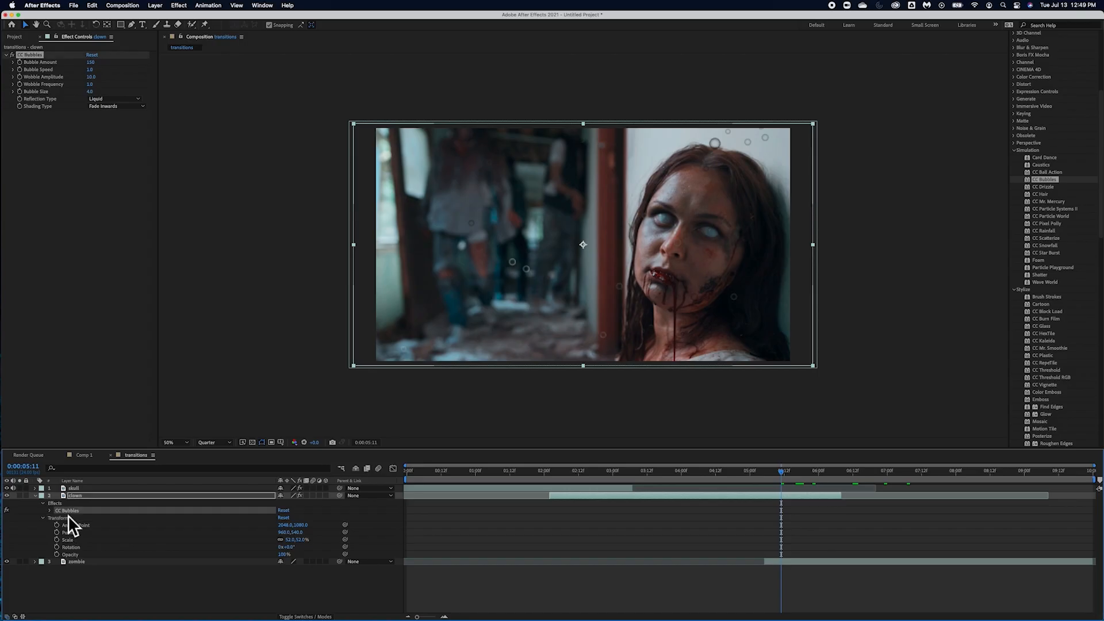
key(Delete)
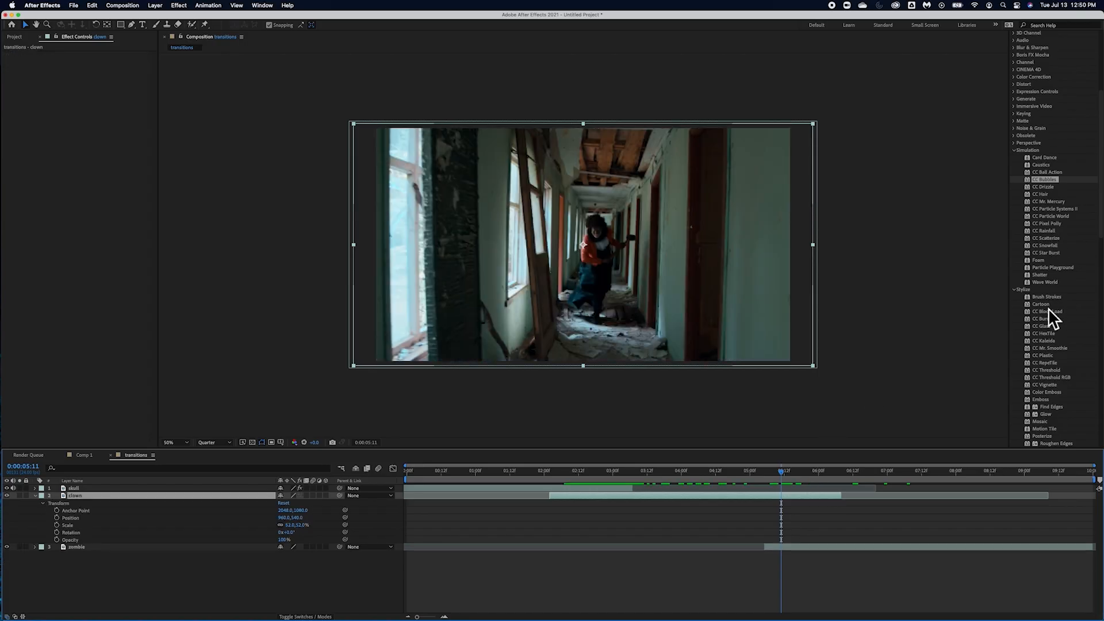
Step: Try the CC Blobbylize distortion on the clown layer, scrub to 0:00:05:17, and undo the effect
scroll(1048, 308, down, 4)
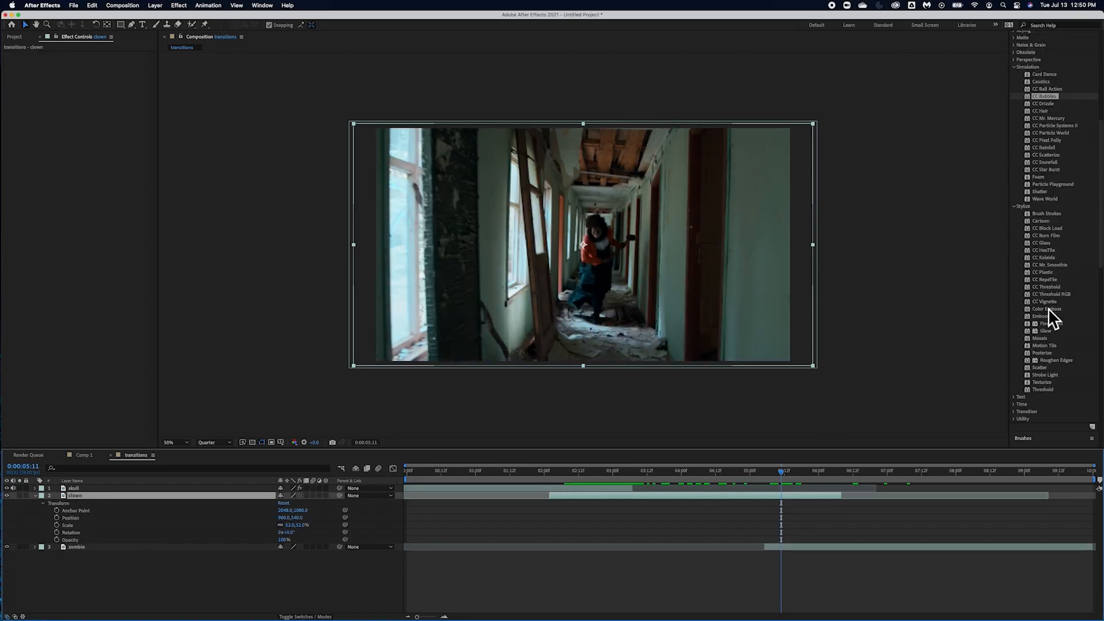
scroll(1047, 308, up, 10)
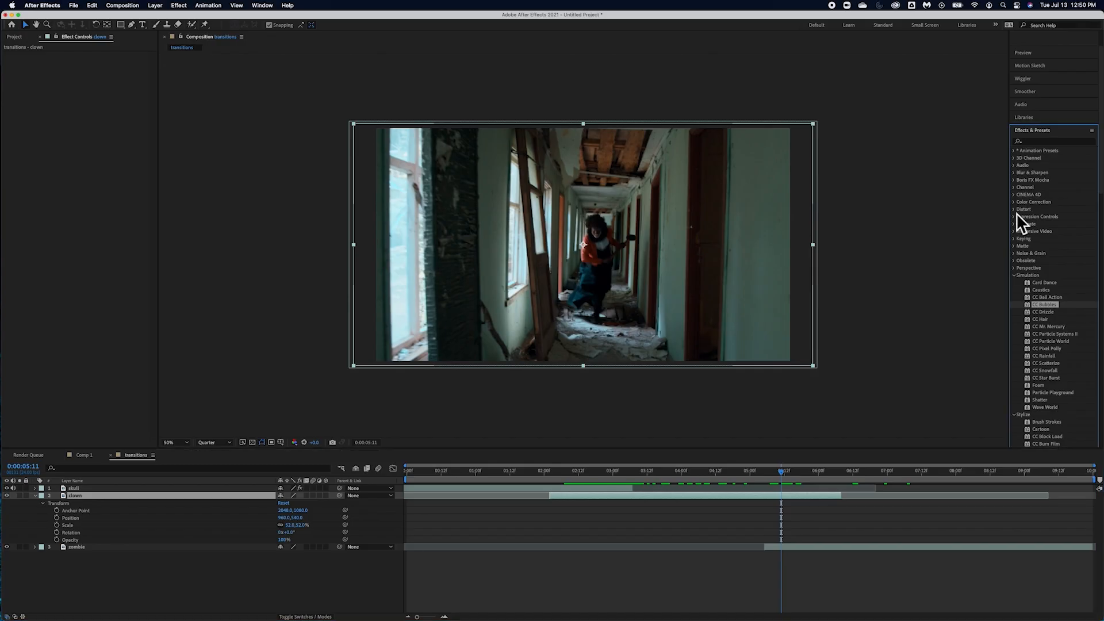
click(1017, 210)
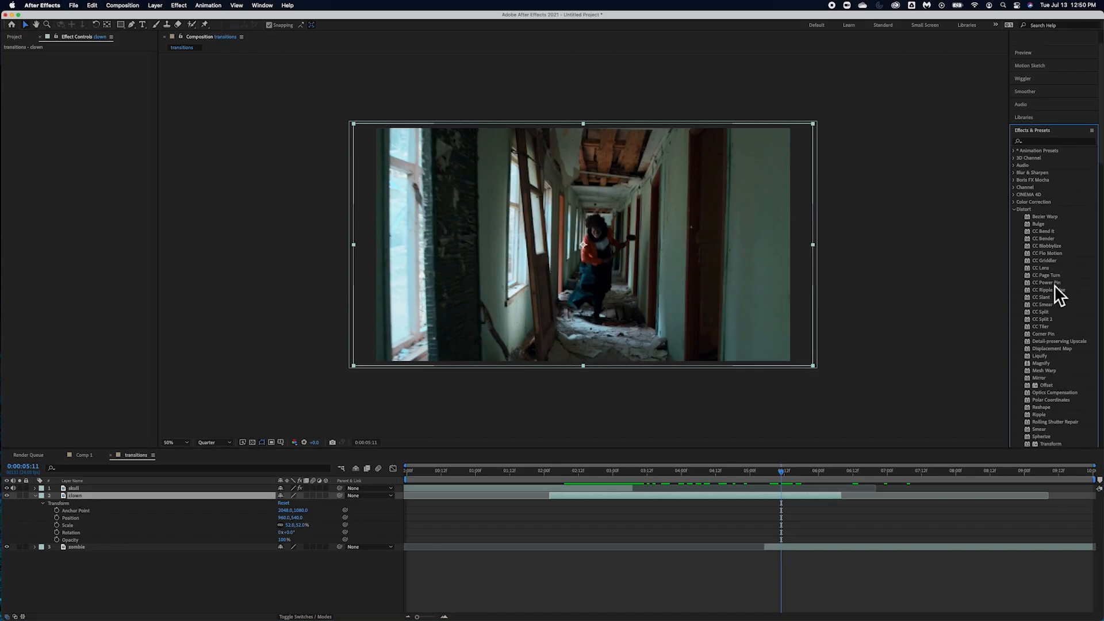
click(1051, 247)
drag(1031, 249, 200, 495)
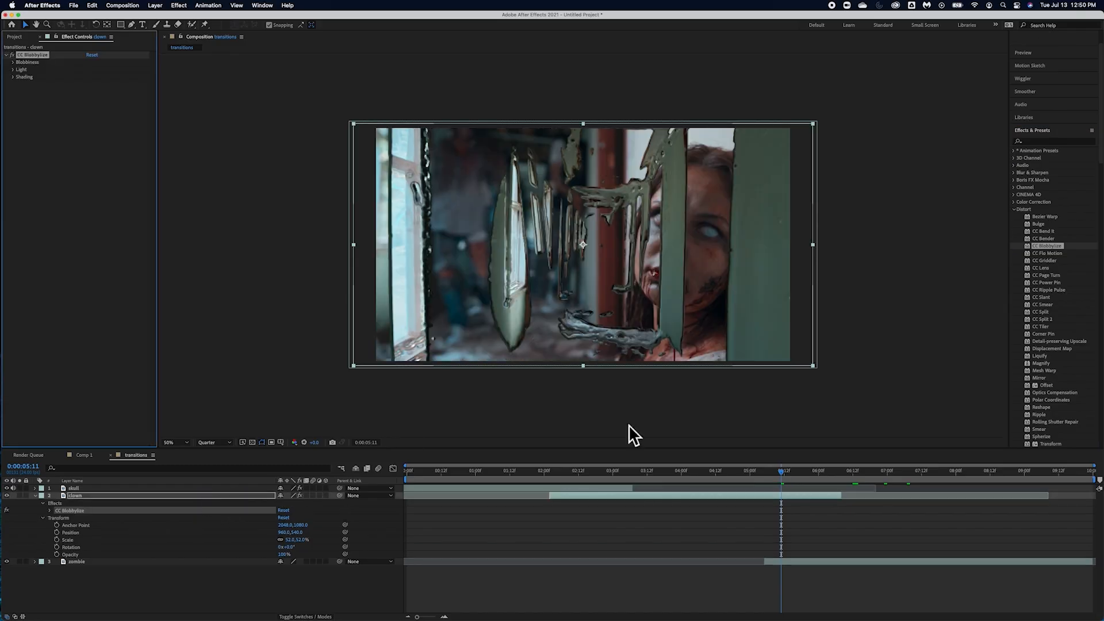
mouse_move(784, 475)
mouse_down()
mouse_move(826, 477)
mouse_move(760, 474)
mouse_move(803, 468)
mouse_up()
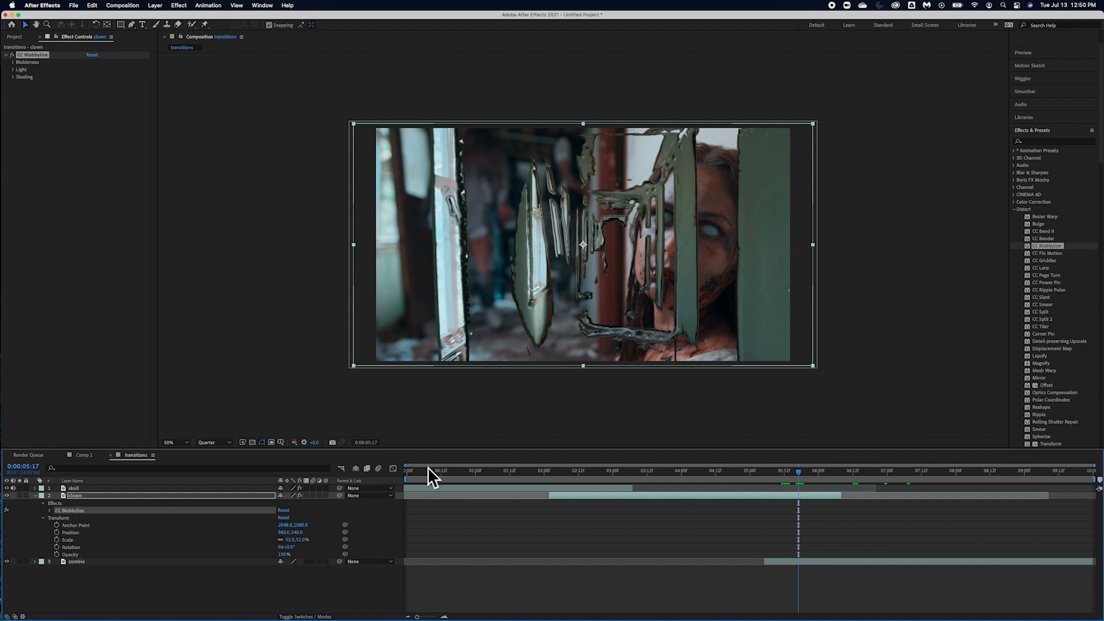
key(super+z)
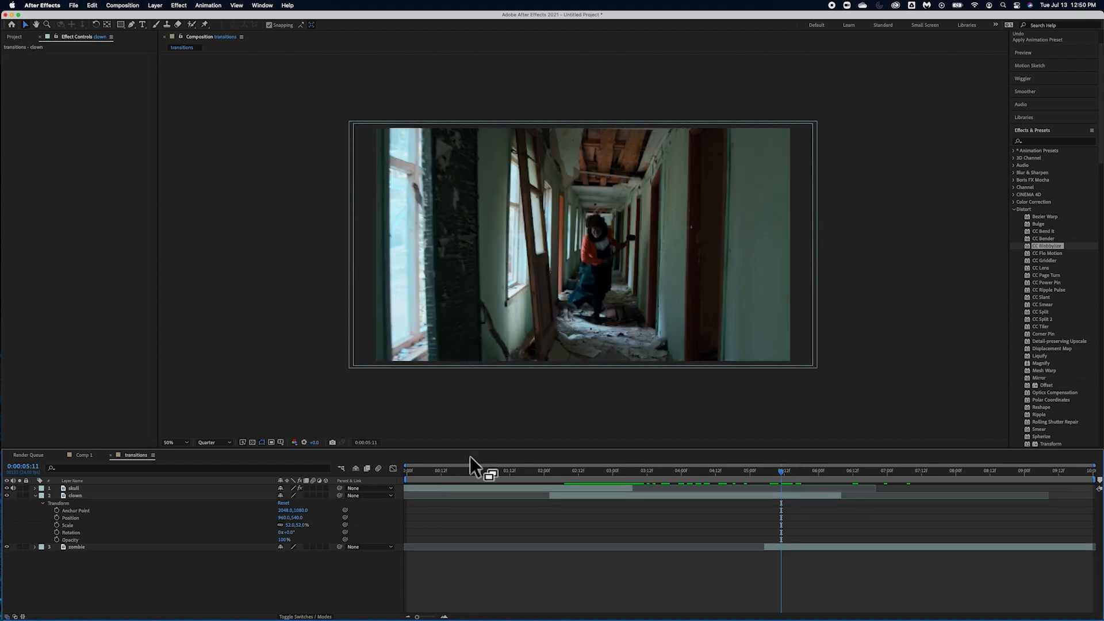
Step: Try the CC Page Turn effect on the clown layer with an increased Fold Radius, and delete the effect
scroll(1050, 351, down, 3)
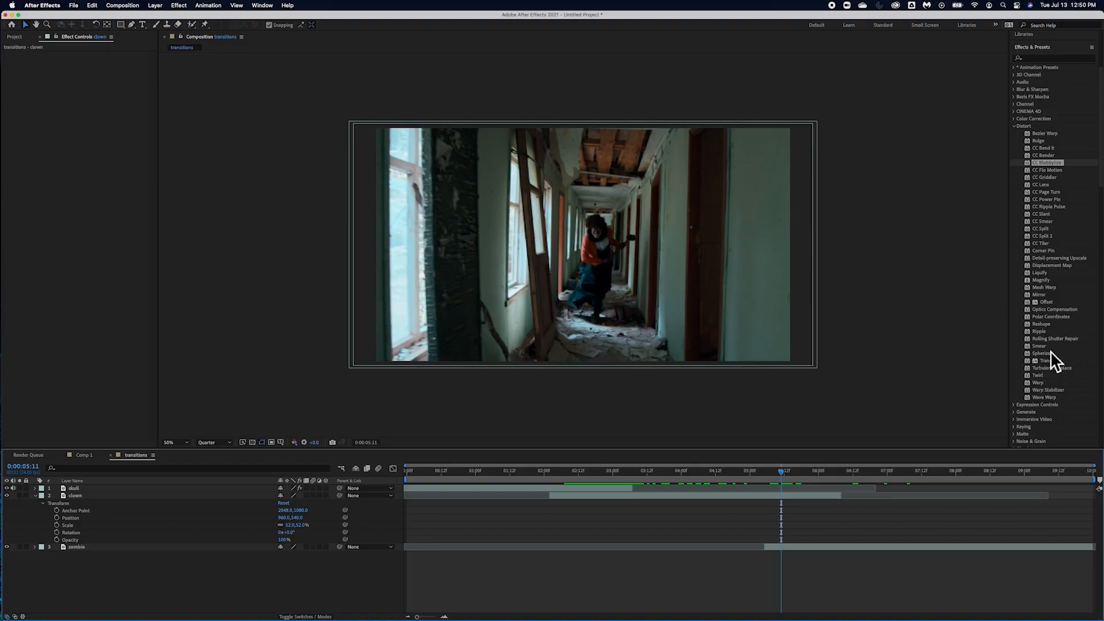
click(1047, 193)
drag(1030, 194, 224, 498)
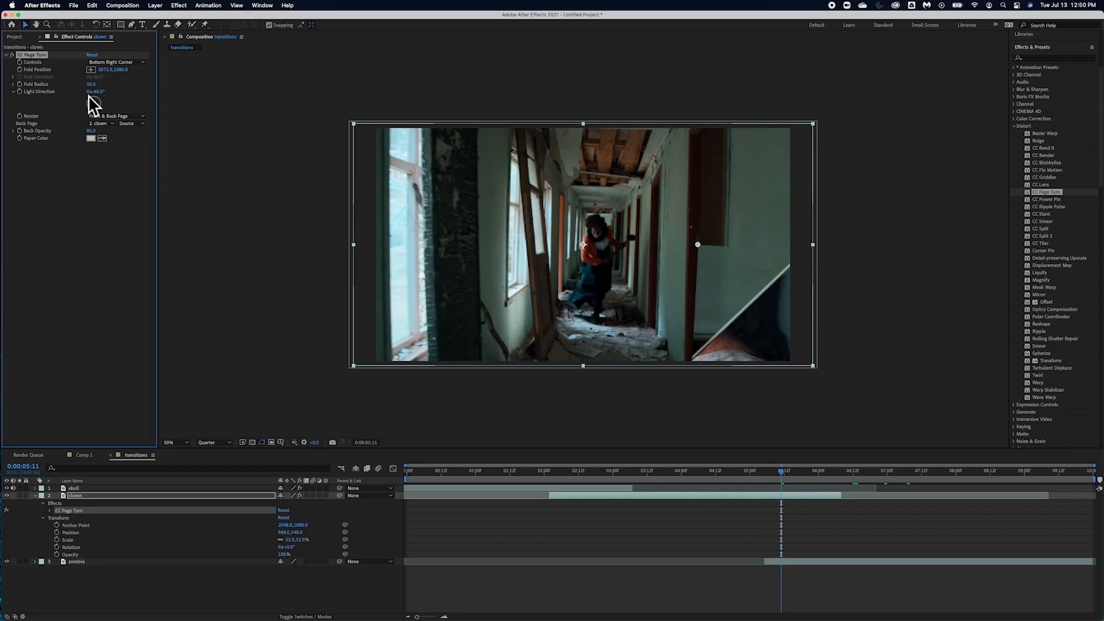
drag(91, 84, 191, 102)
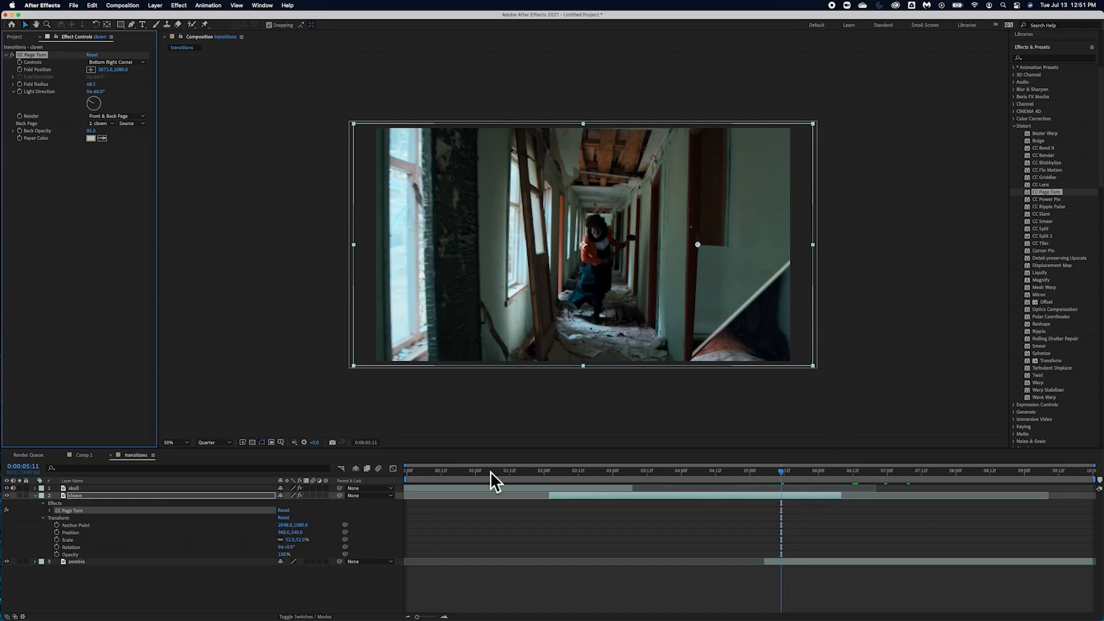
click(91, 575)
click(85, 516)
key(Delete)
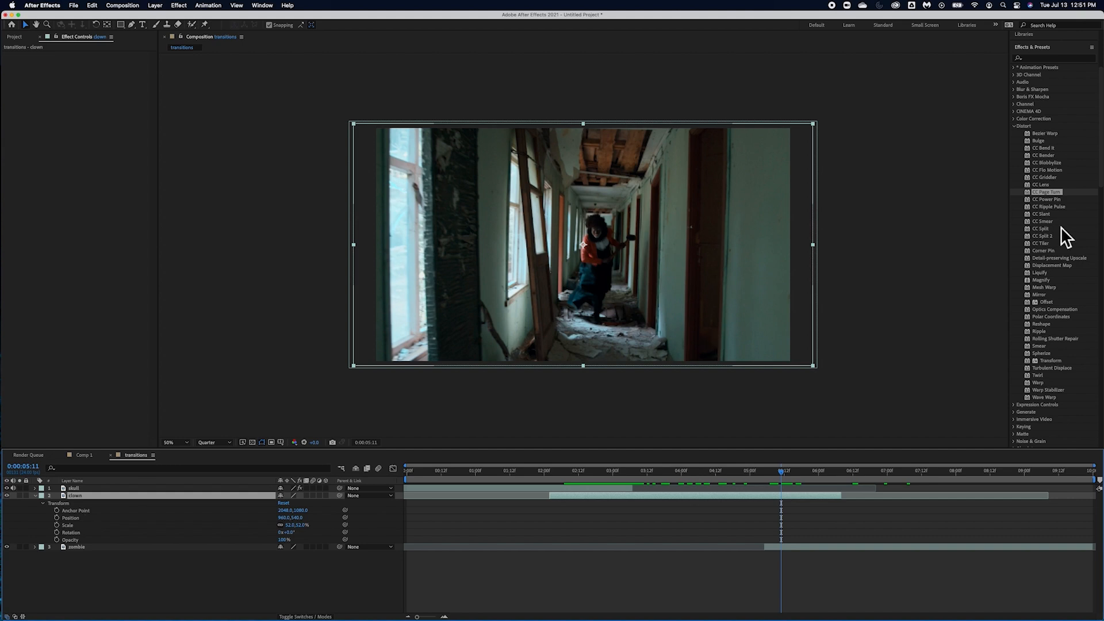
Step: Apply the Liquify distortion to the clown layer and move the current time to 0:00:05:13
click(1044, 223)
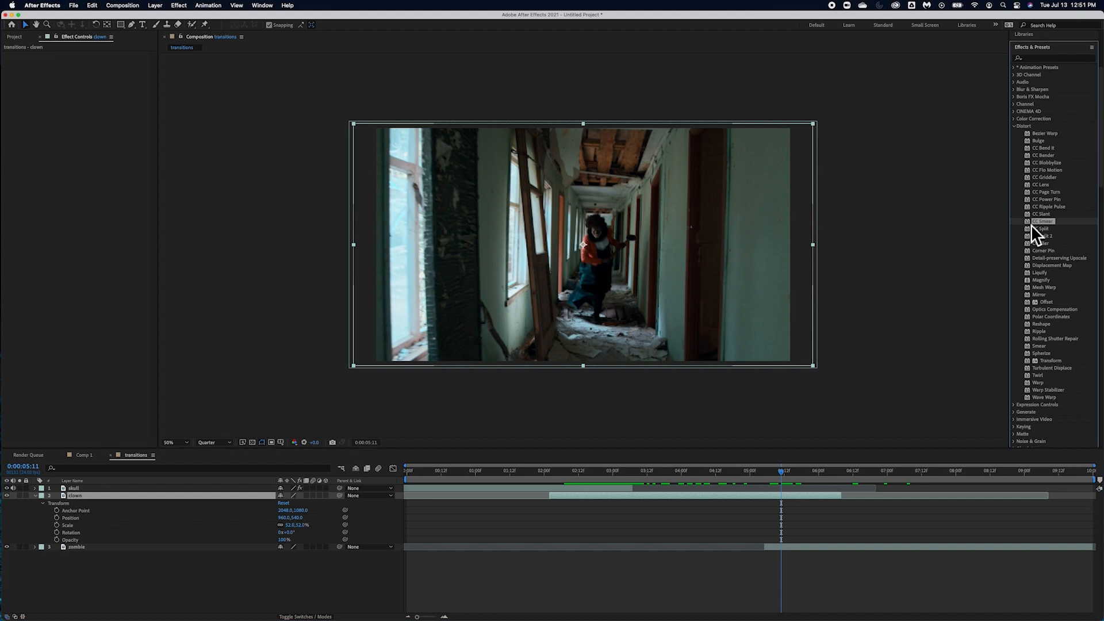
click(1042, 274)
mouse_move(1031, 275)
mouse_down()
mouse_move(263, 571)
mouse_move(214, 496)
mouse_up()
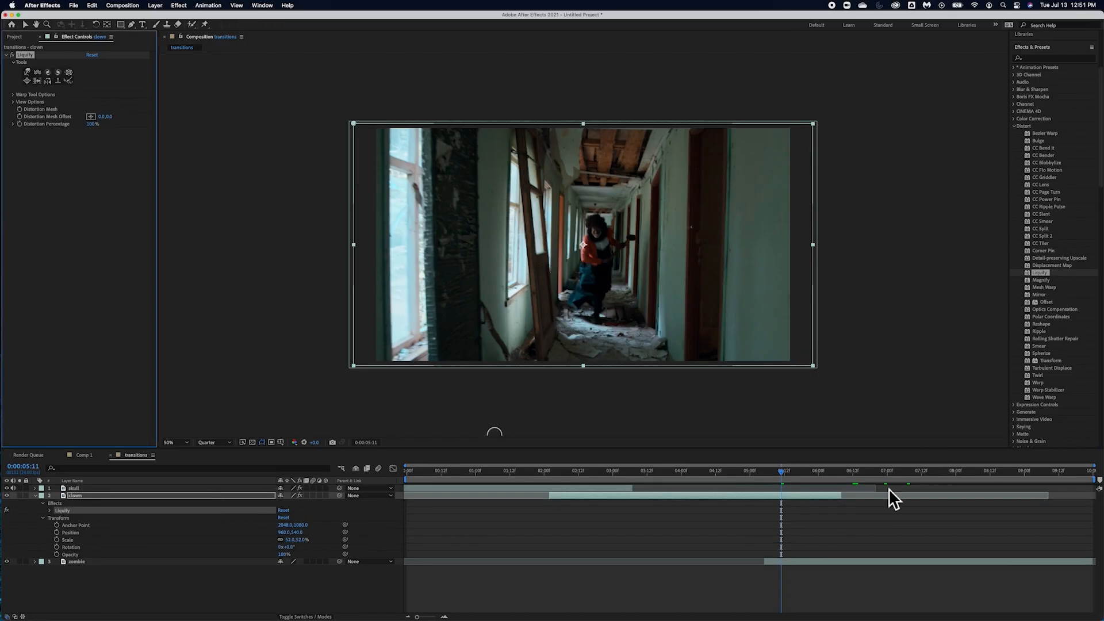
drag(778, 476, 790, 477)
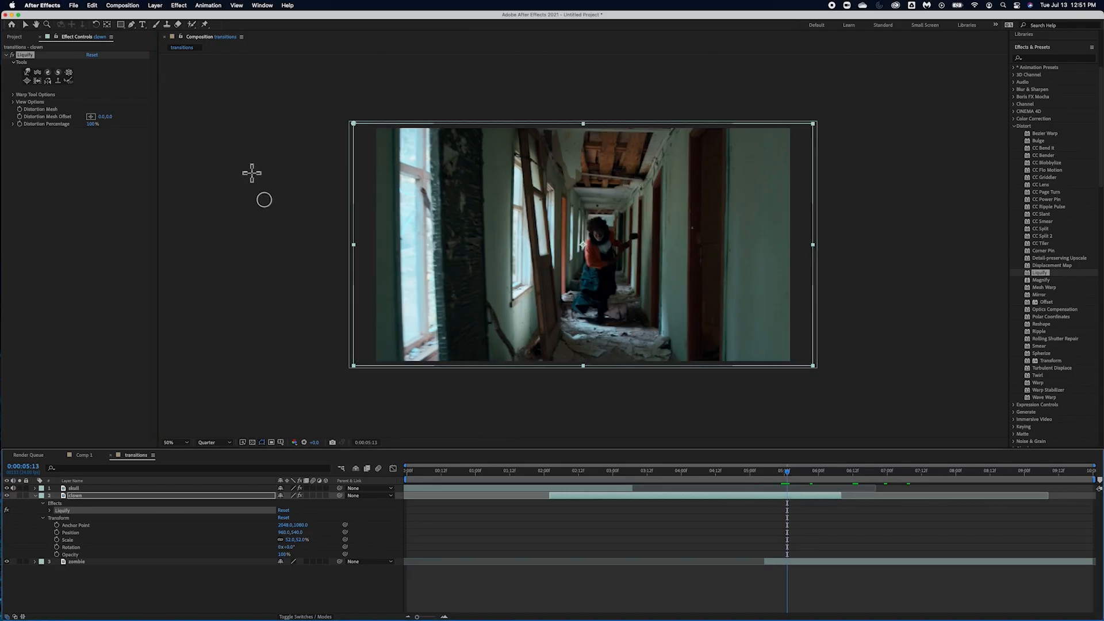
Step: Try Liquify's Twirl tool on the clown image in the composition, and delete the Liquify effect from the clown layer
click(50, 74)
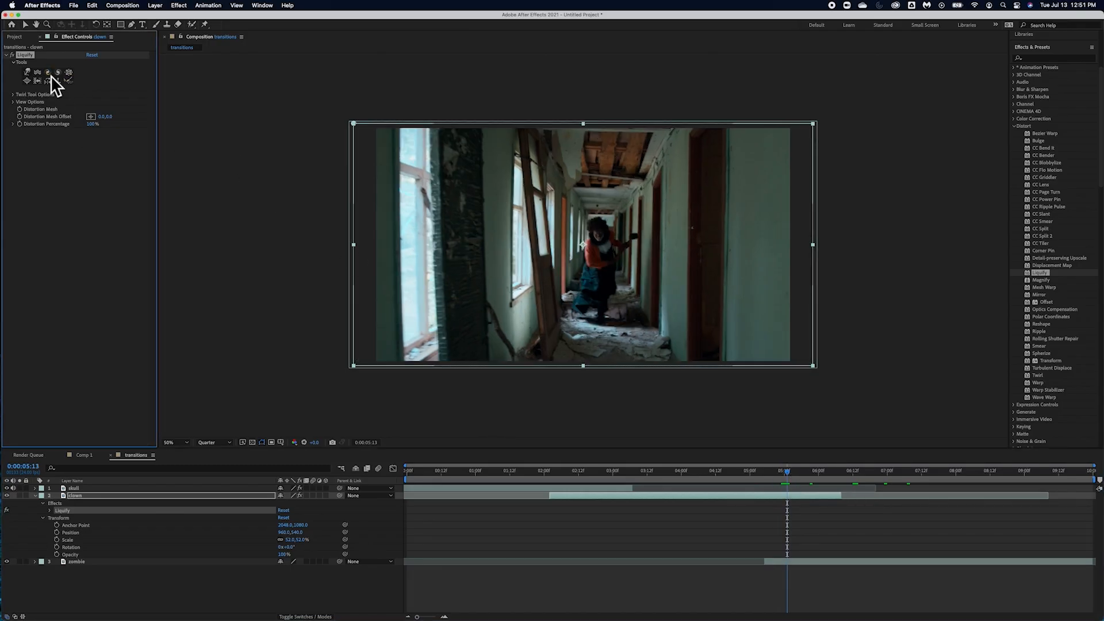
click(552, 230)
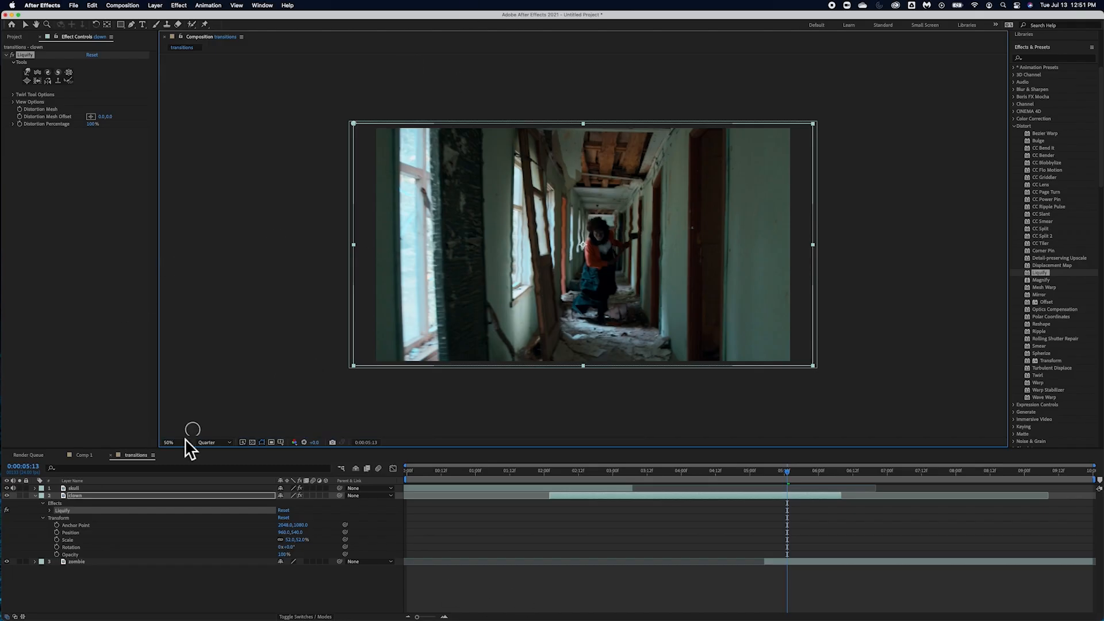
click(225, 603)
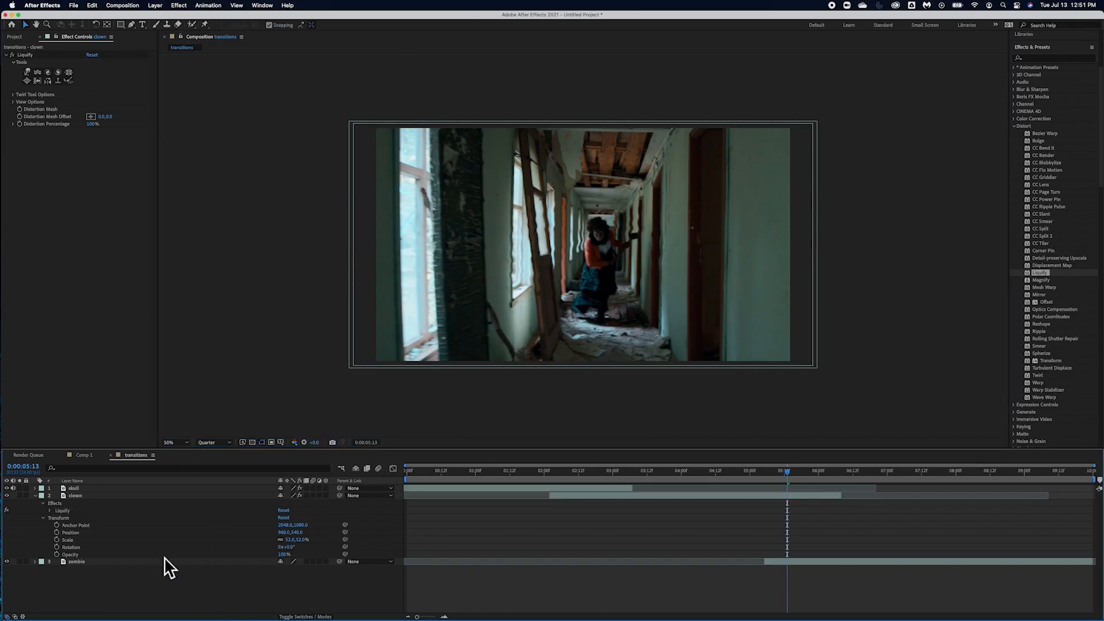
click(71, 511)
key(Delete)
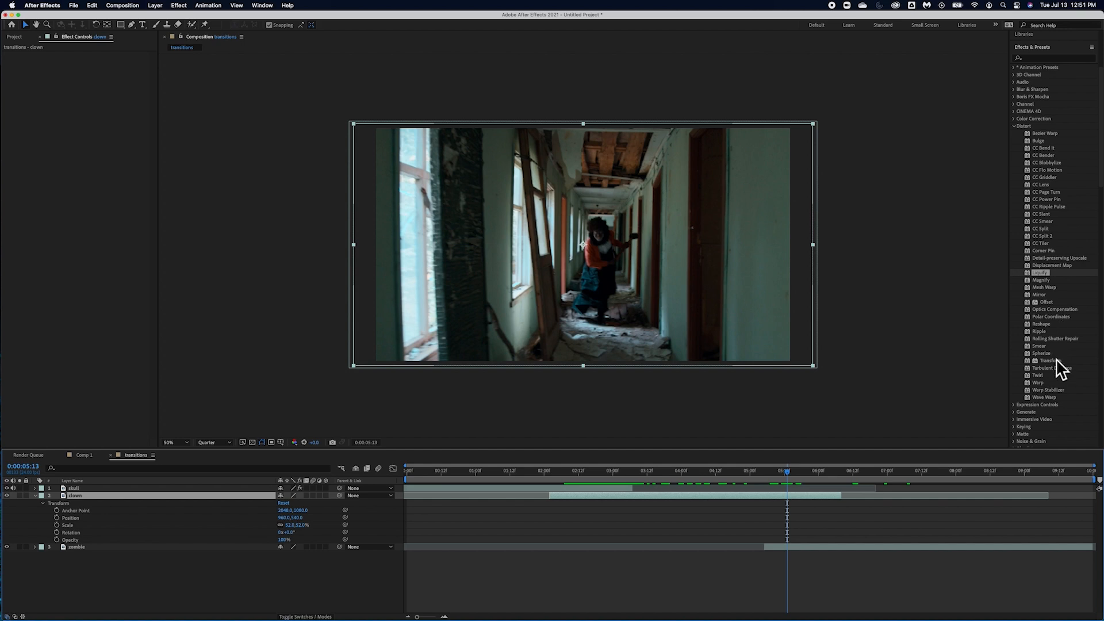
Step: Apply the Twirl distortion to the clown layer, try an Angle of over three revolutions, and scrub the current time to 0:00:03:11
click(1044, 375)
drag(1026, 380, 147, 499)
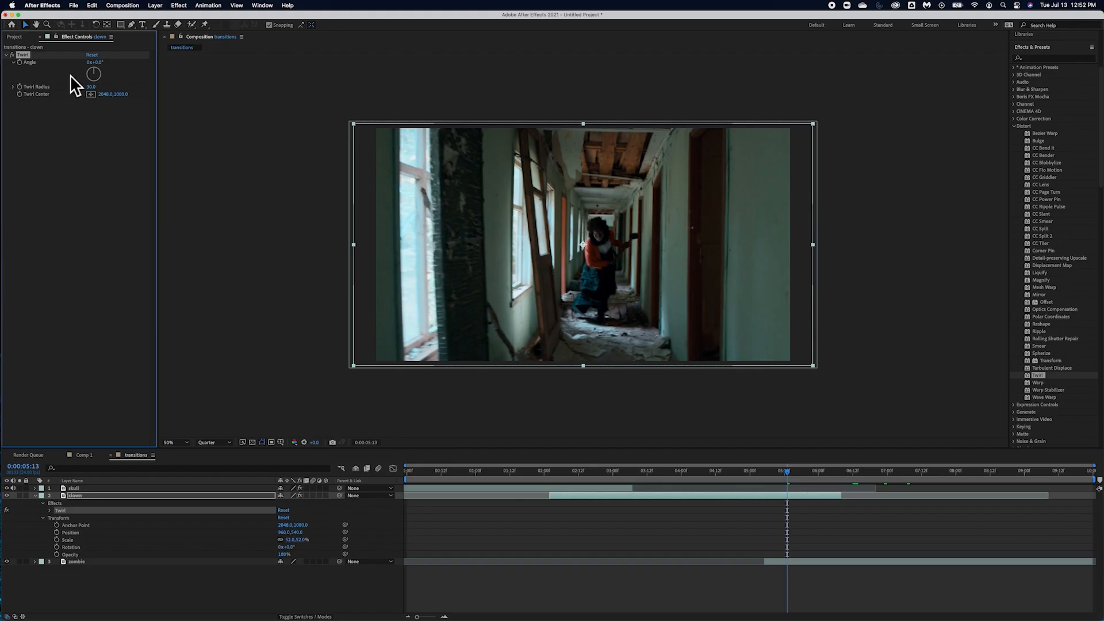
drag(100, 65, 748, 198)
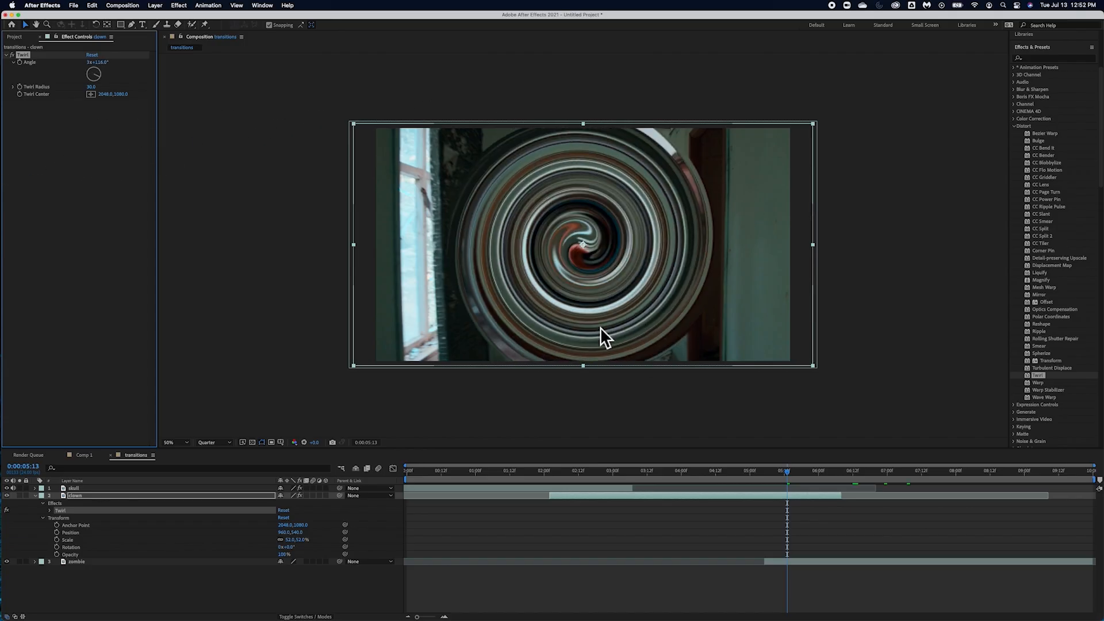
drag(790, 475, 838, 454)
drag(601, 476, 647, 471)
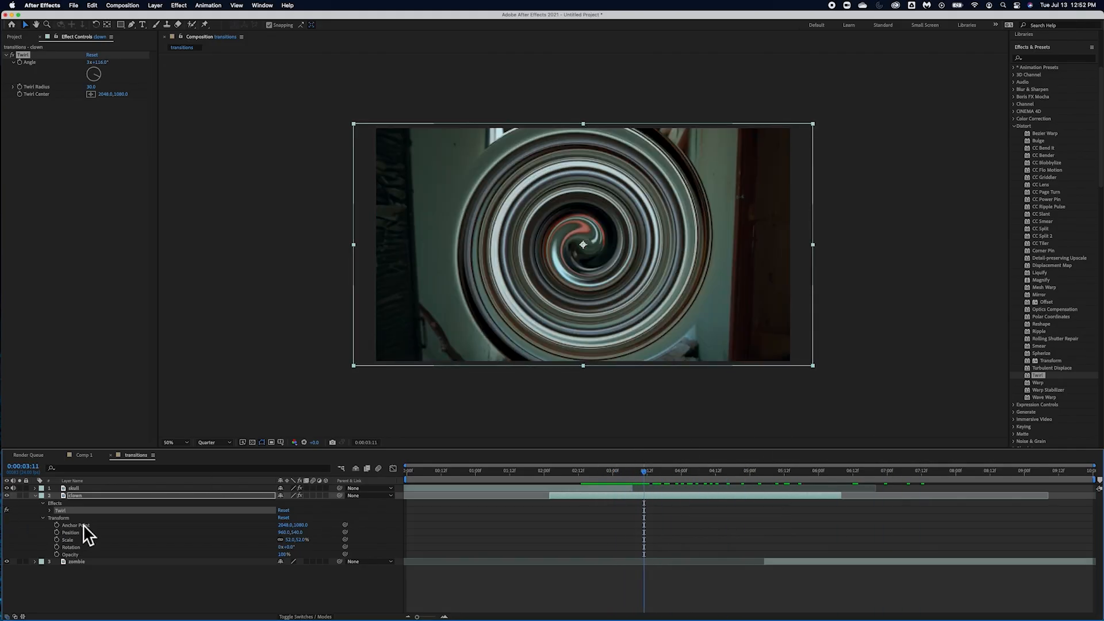
Step: Lower the clown layer's Twirl Angle to 0x-1.0° and keyframe it at 0:00:03:11
click(93, 63)
text(0)
key(Return)
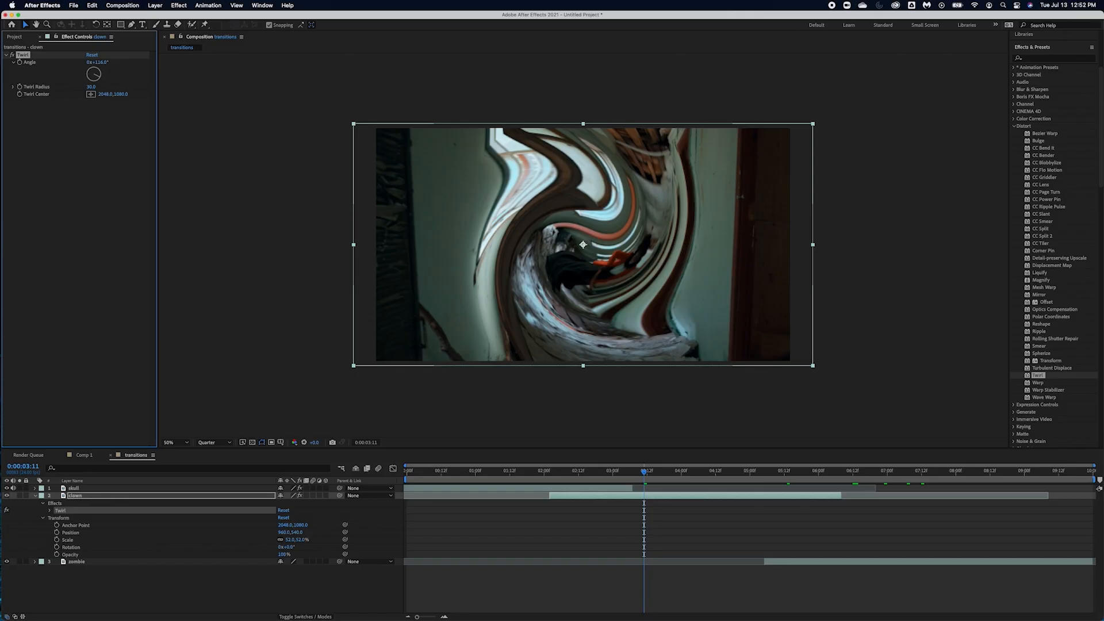
drag(105, 63, 50, 58)
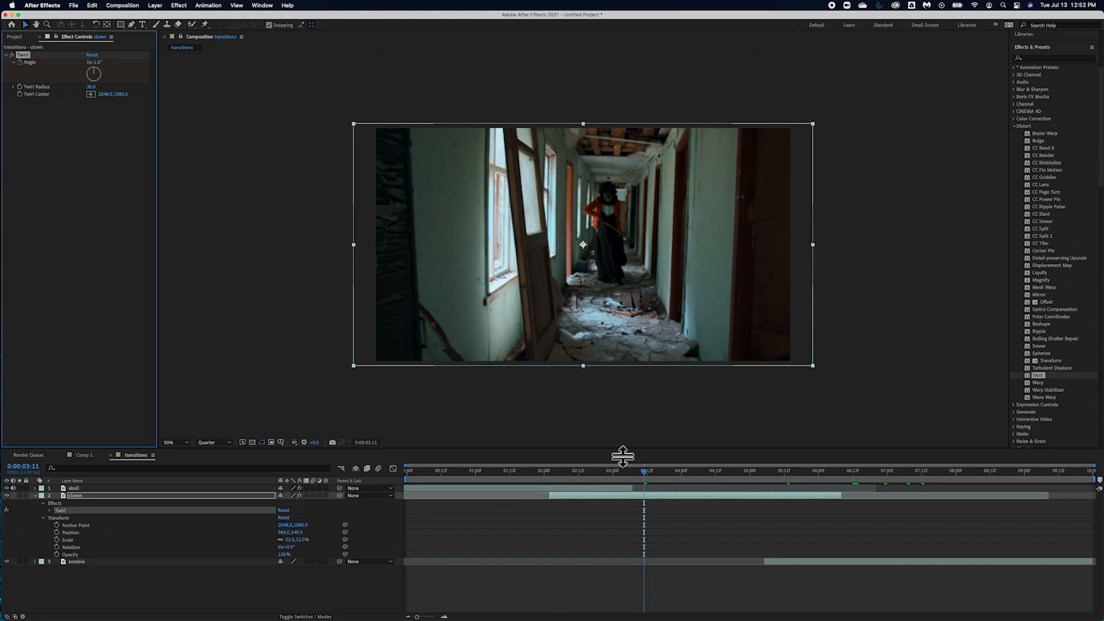
Step: Keyframe the Twirl Angle at about 1x+353° at 0:00:04:22, and scrub back to 0:00:03:01 to review the twirl
click(644, 478)
drag(645, 474, 744, 481)
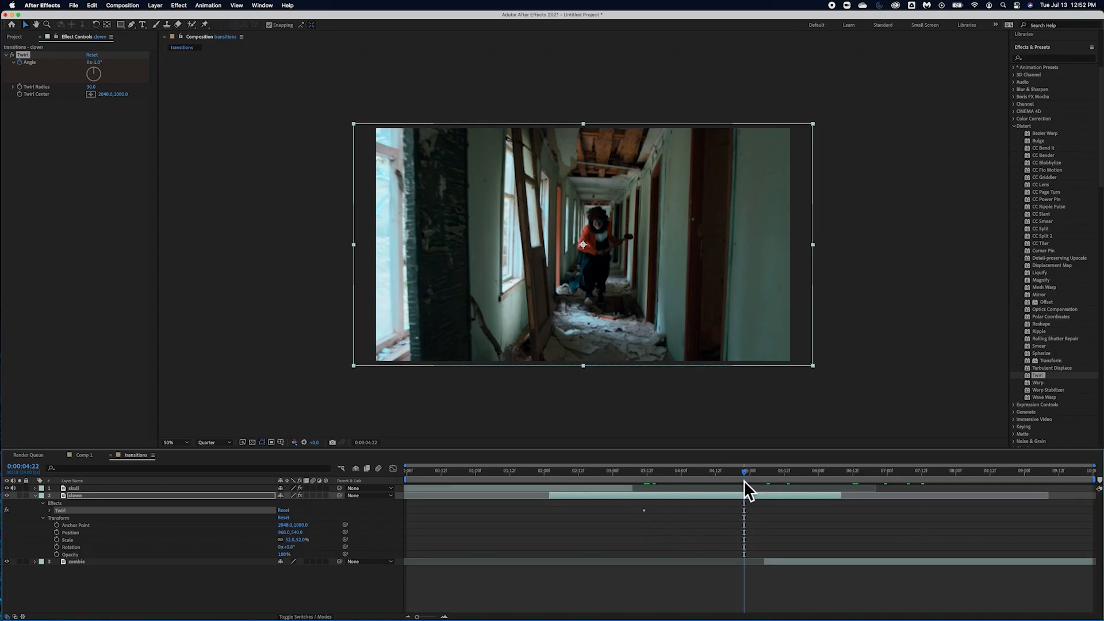
mouse_move(96, 66)
mouse_down()
mouse_move(53, 65)
mouse_move(90, 61)
mouse_up()
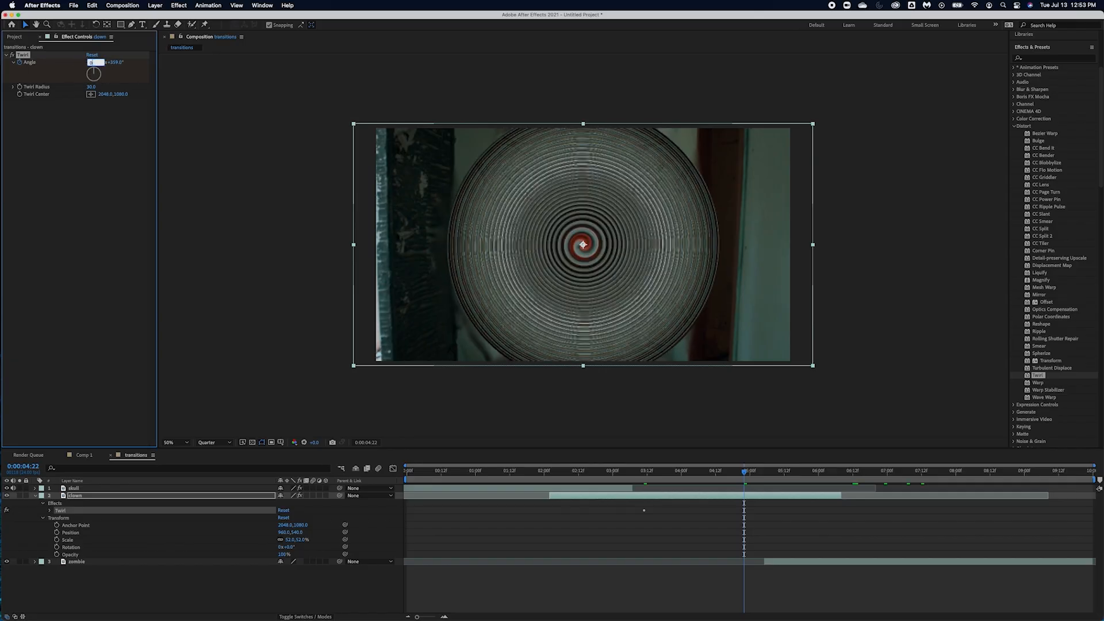
text(0)
key(Return)
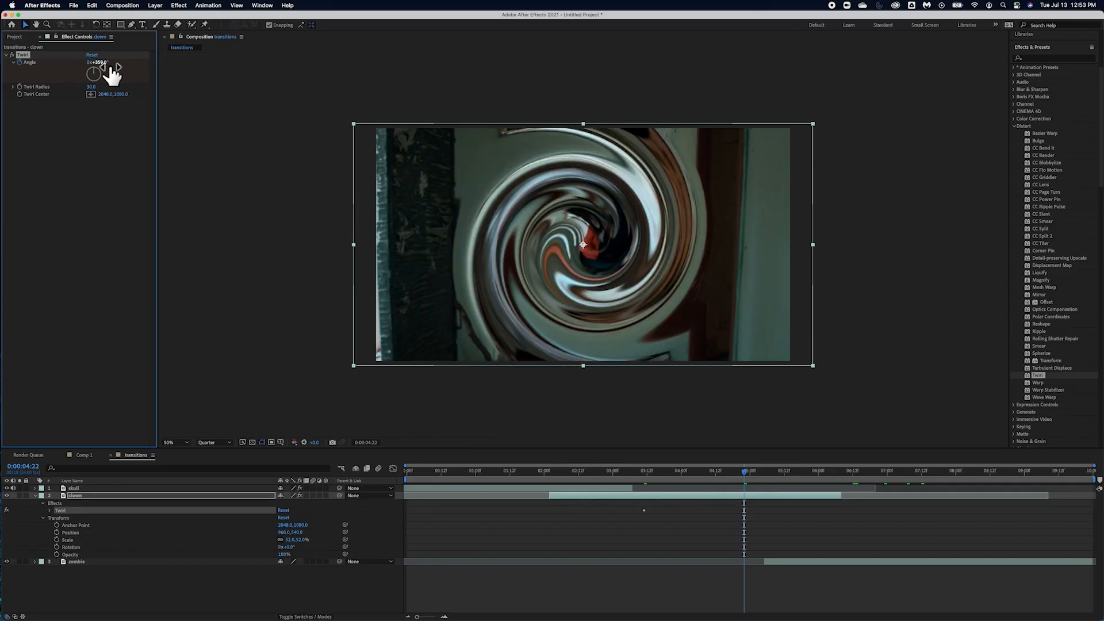
drag(97, 62, 271, 86)
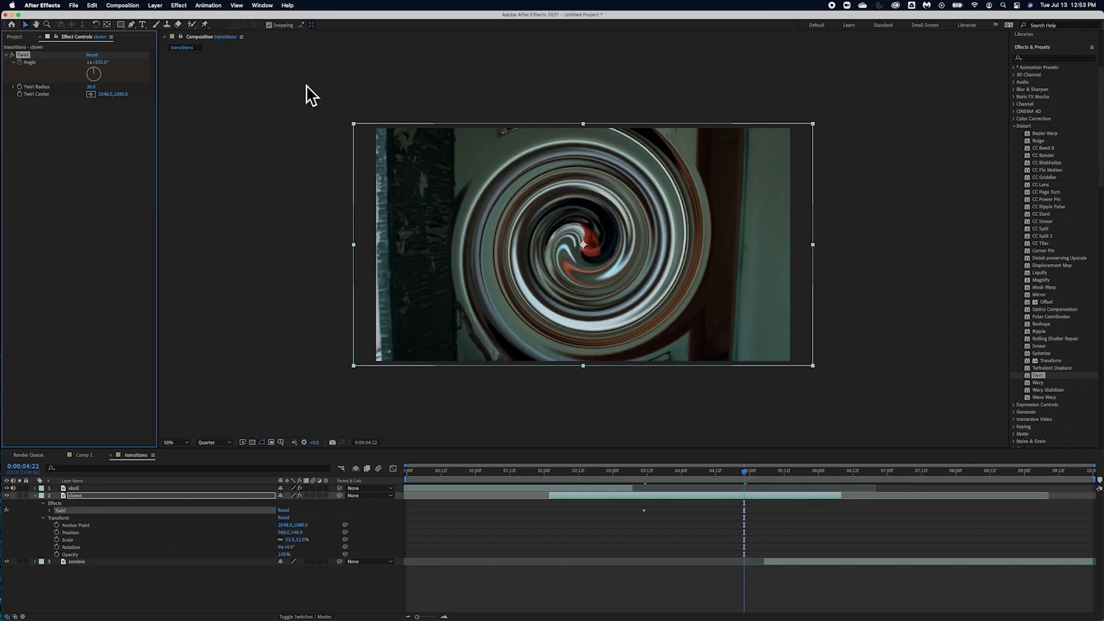
mouse_move(745, 474)
mouse_down()
mouse_move(523, 490)
mouse_move(616, 478)
mouse_up()
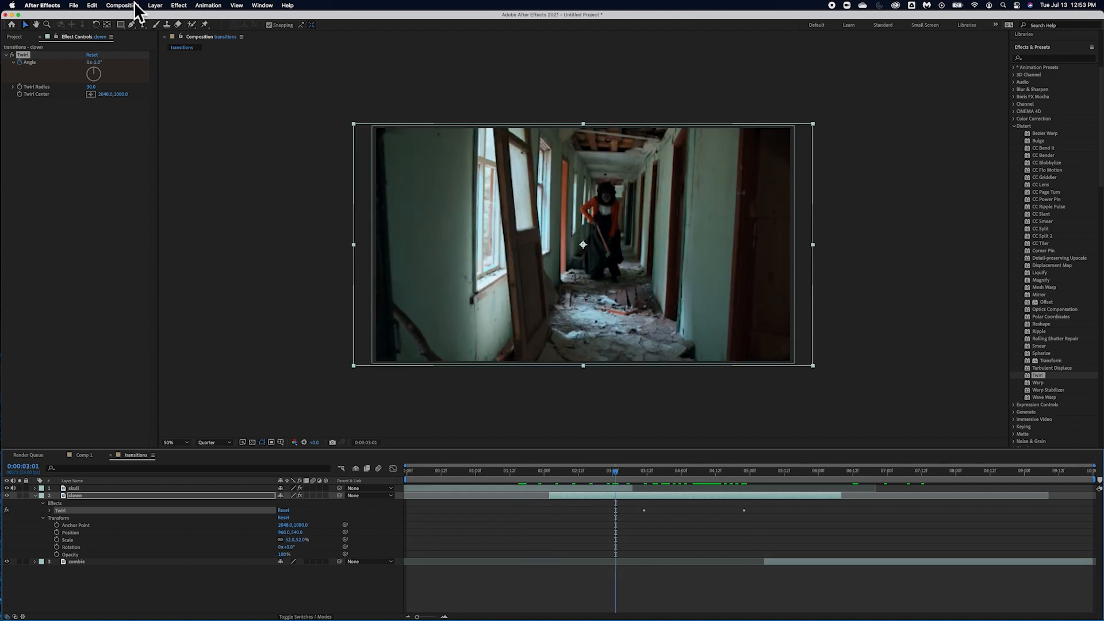
Step: Add the transitions composition to the render queue, output it as transitions.mov in the Text and Transitions folder, and start rendering
click(117, 7)
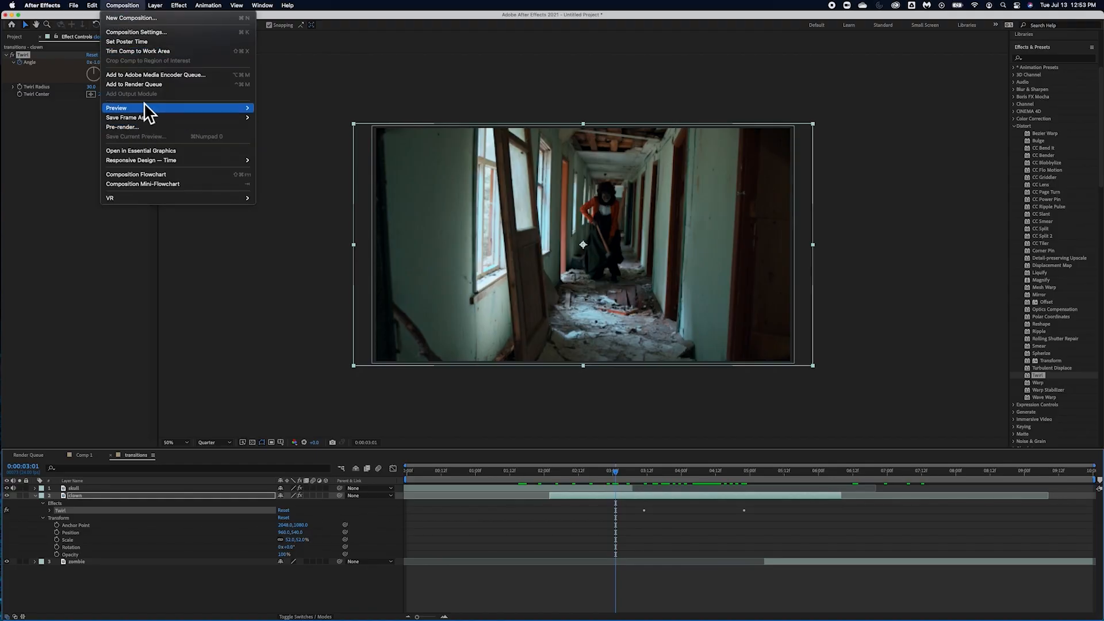
click(147, 83)
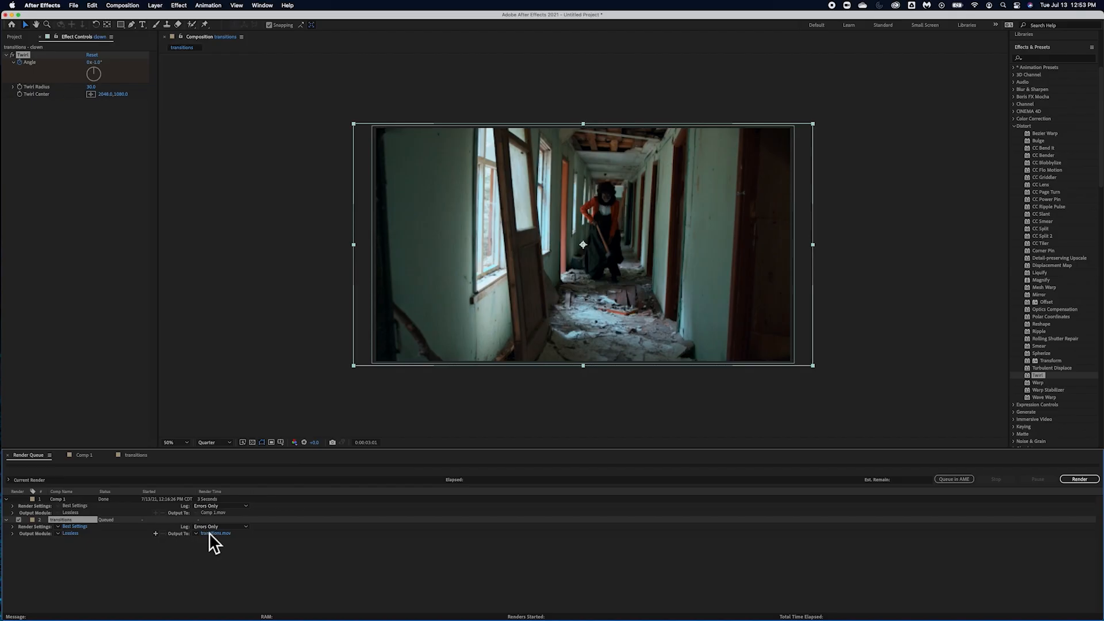
click(213, 534)
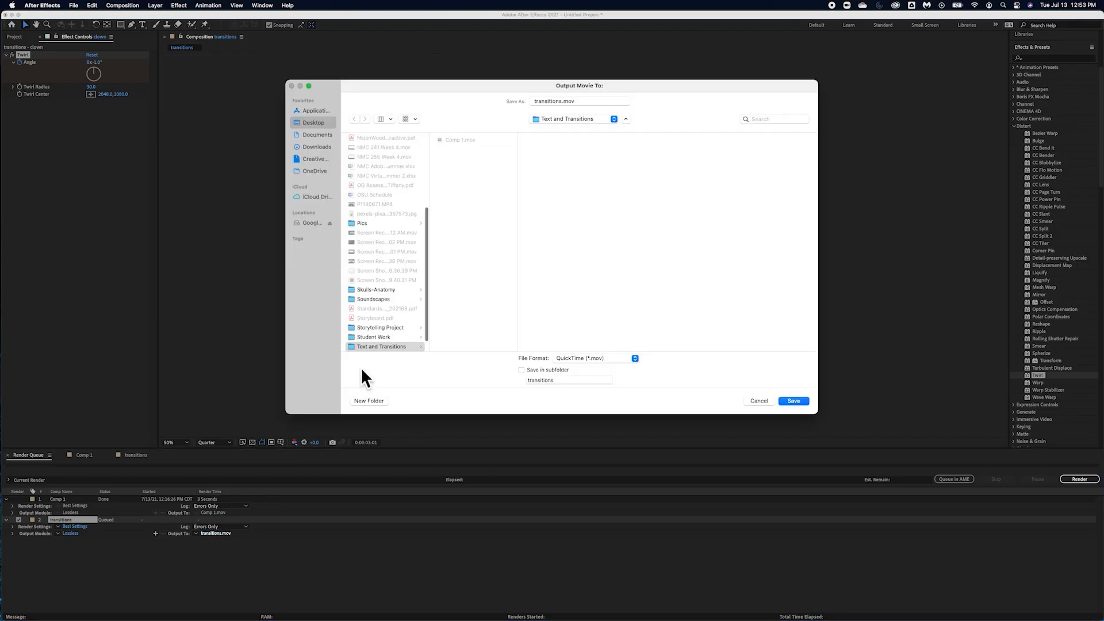
click(794, 401)
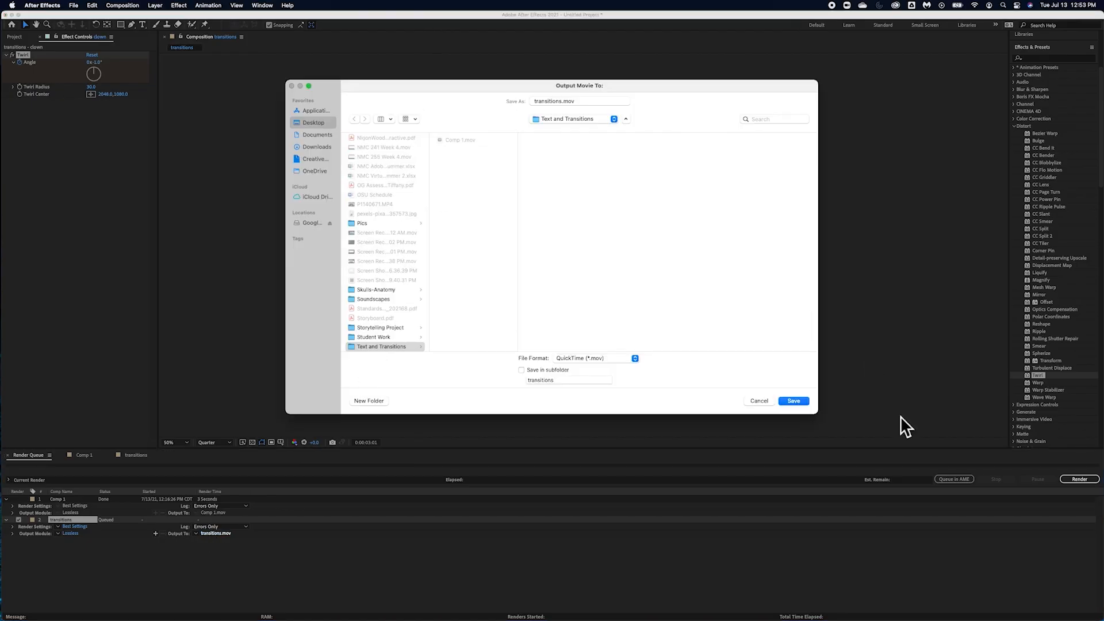
click(1080, 479)
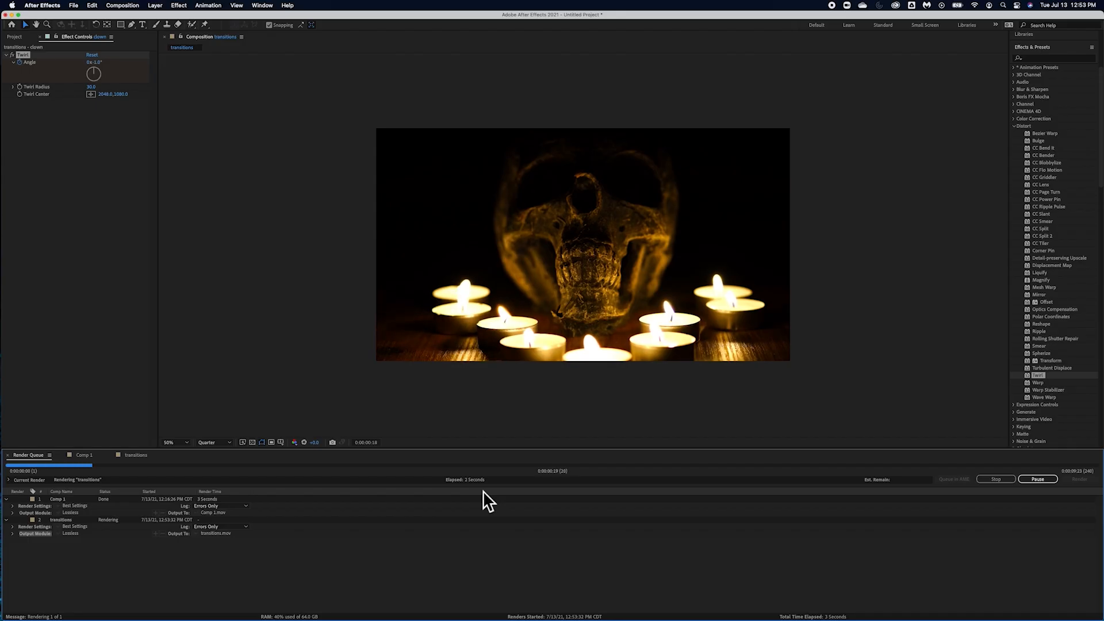